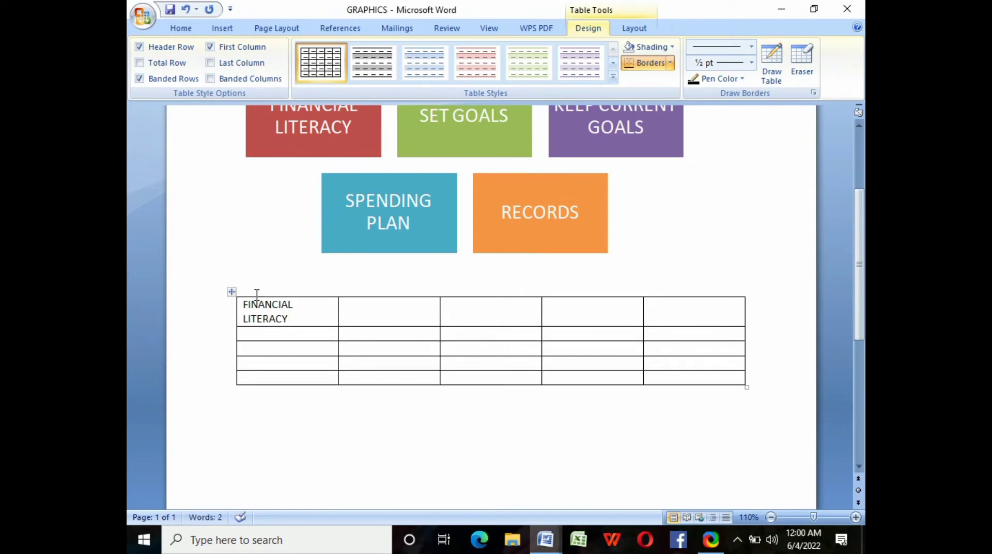
- Bold the FINANCIAL LITERACY heading and enter a bold 4 in the next header cell
left_click_drag(243, 305, 289, 319)
left_click(181, 28)
left_click(197, 74)
key("Tab")
type("4")
left_click_drag(354, 305, 210, 141)
left_click(197, 74)
- Enter 3, 2 and 1 in the remaining header cells and make them bold
key("Tab")
type("3")
key("Tab")
type("2")
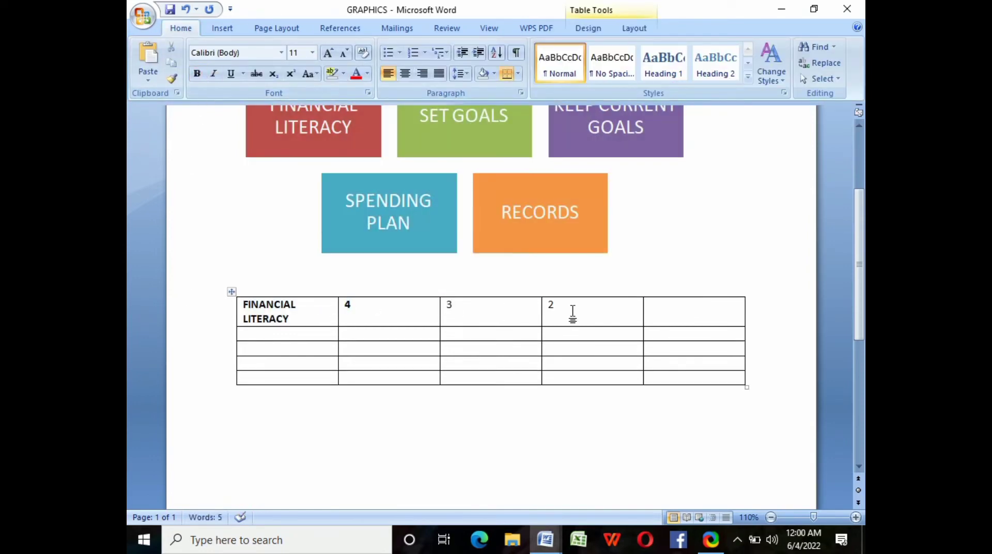
key("Tab")
type("1")
left_click_drag(447, 305, 723, 306)
left_click(197, 73)
- Start the first criterion with '1.' and adjust the table's column widths
left_click(269, 334)
type("1.")
left_click_drag(360, 313, 381, 314)
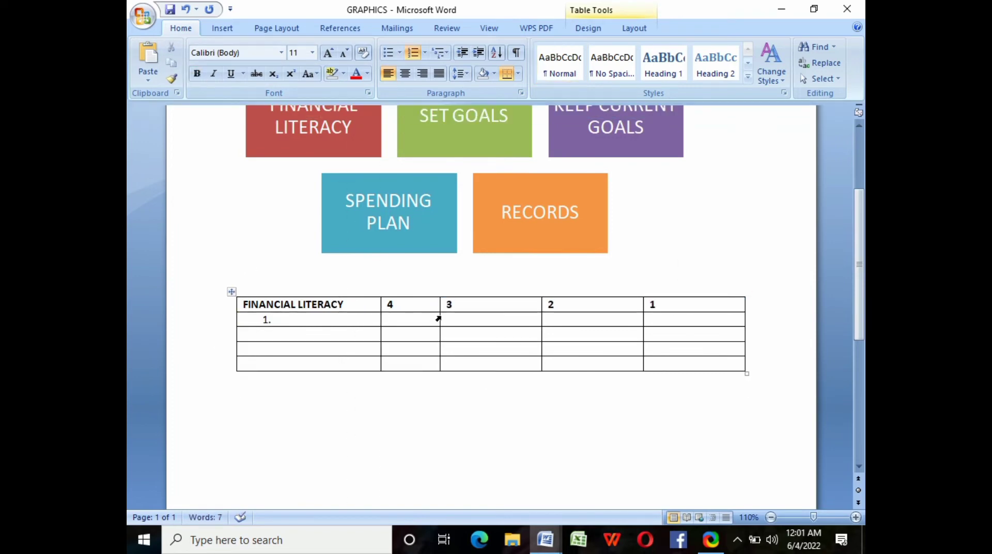
left_click_drag(440, 302, 463, 303)
left_click_drag(643, 304, 668, 308)
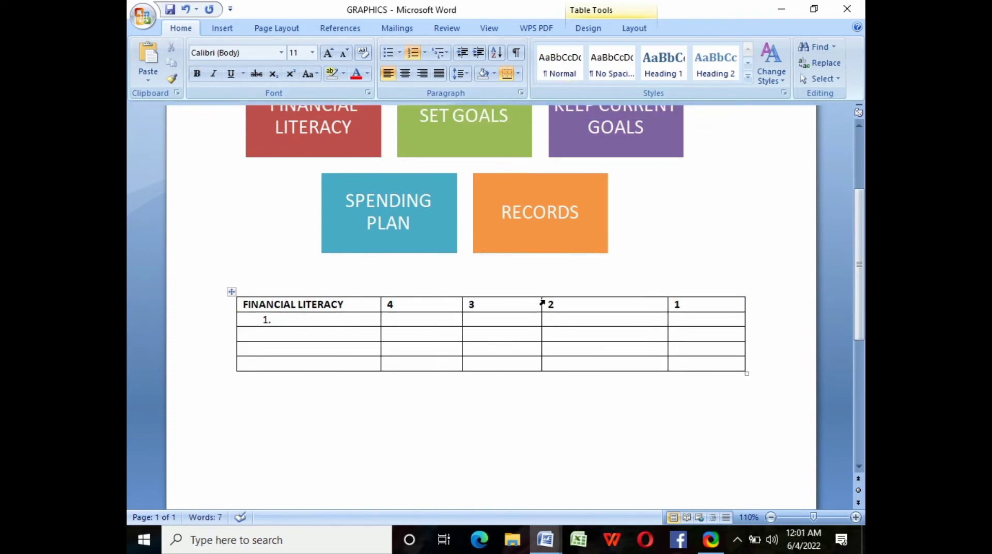
left_click(545, 304)
left_click_drag(542, 303, 542, 303)
left_click(354, 159)
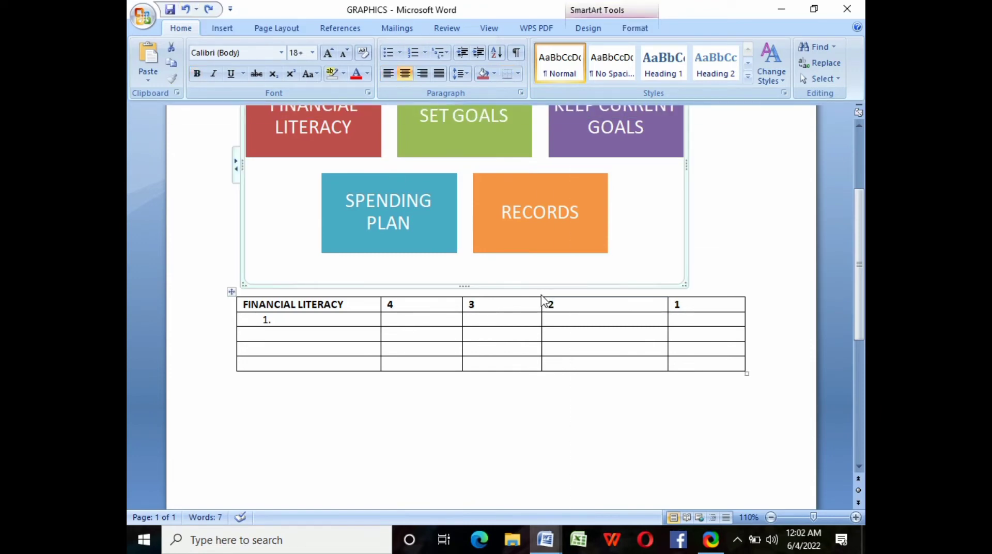
left_click(330, 320)
left_click_drag(542, 304, 562, 303)
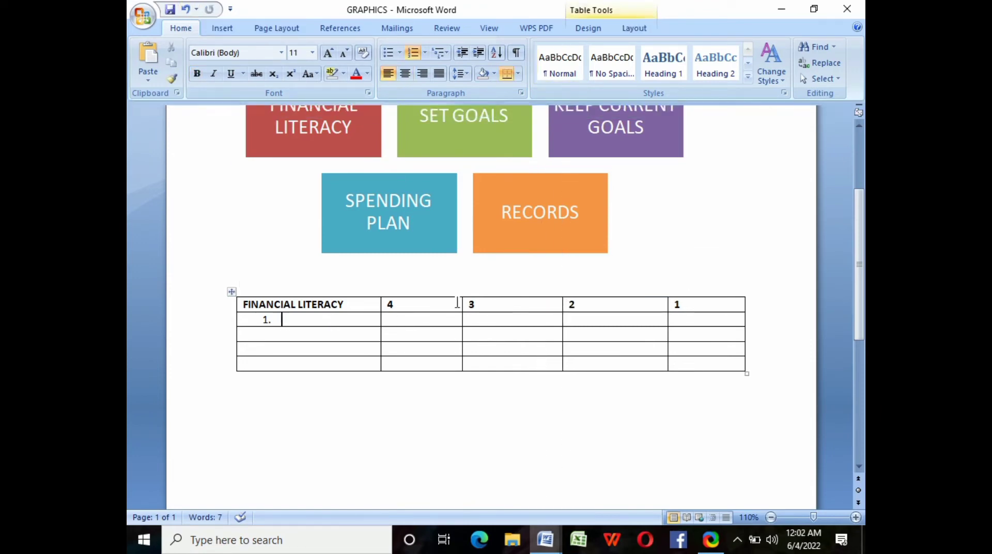
left_click_drag(463, 303, 477, 304)
left_click_drag(380, 304, 390, 303)
- Enter criteria ABLE TO SET GOALS, CREATE AND KEEP A CURRENT GOAL, FORMULATE A SPENDING PLAN, KEEP ORGANIZED RECORDS
type("ABLE TO SET GOALS")
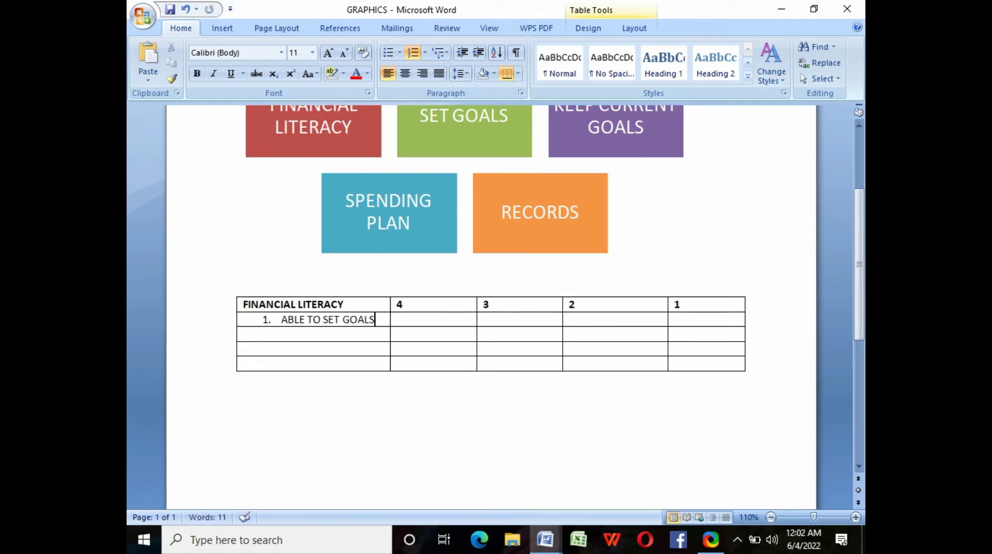
key("Return")
type("CREATE AND KEEP A CURRENT GOAL")
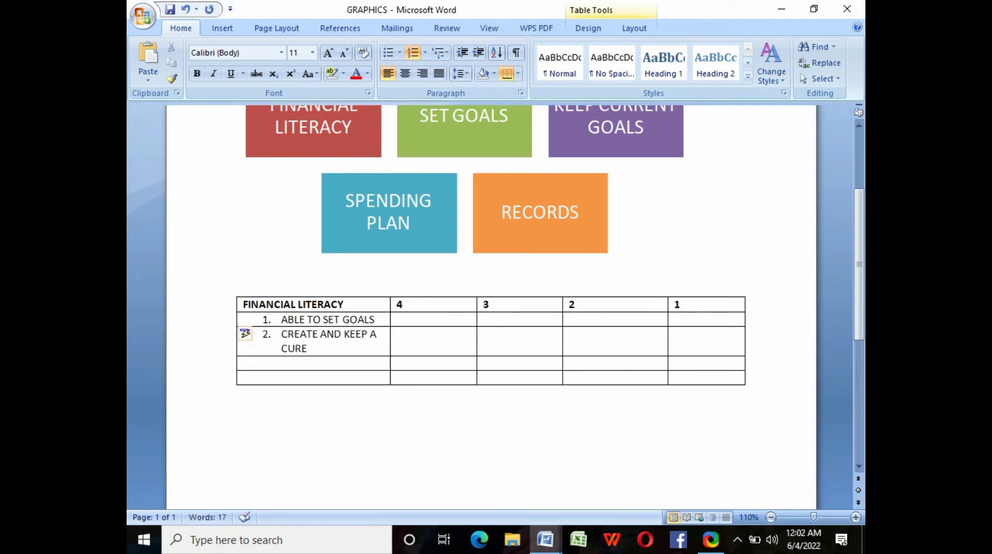
key("Return")
type("FORMULATE A SPENDING PLAN")
left_click(310, 392)
type("4. KEEP ORGANIZED")
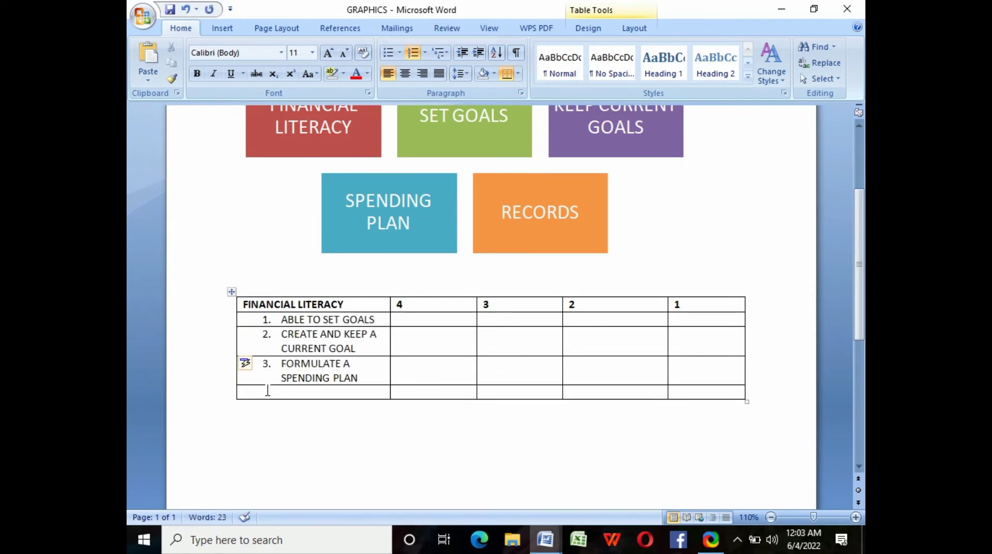
type(" RECORDS")
left_click(264, 418)
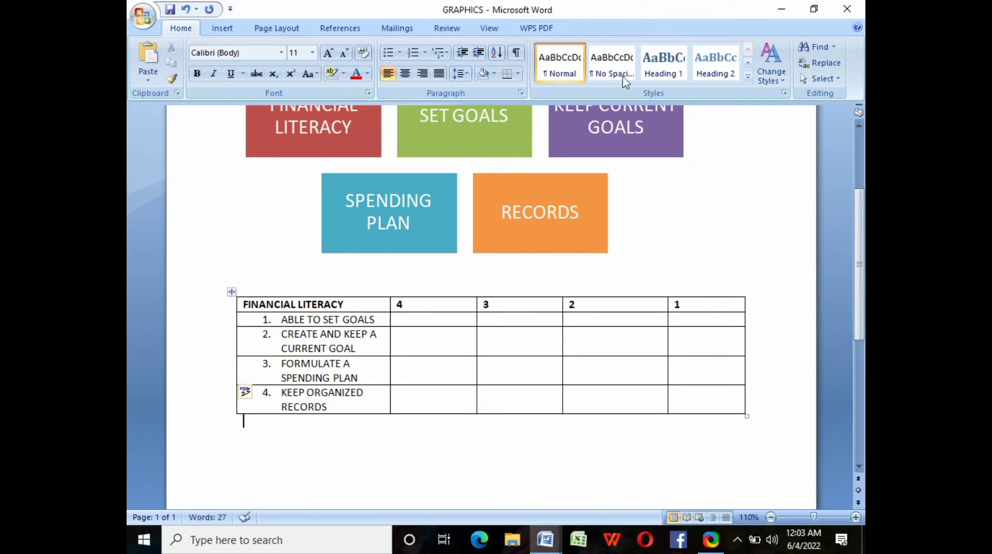
- Embed a Microsoft Office Excel Chart object below the rubric table via Insert > Object
left_click(221, 28)
left_click(743, 78)
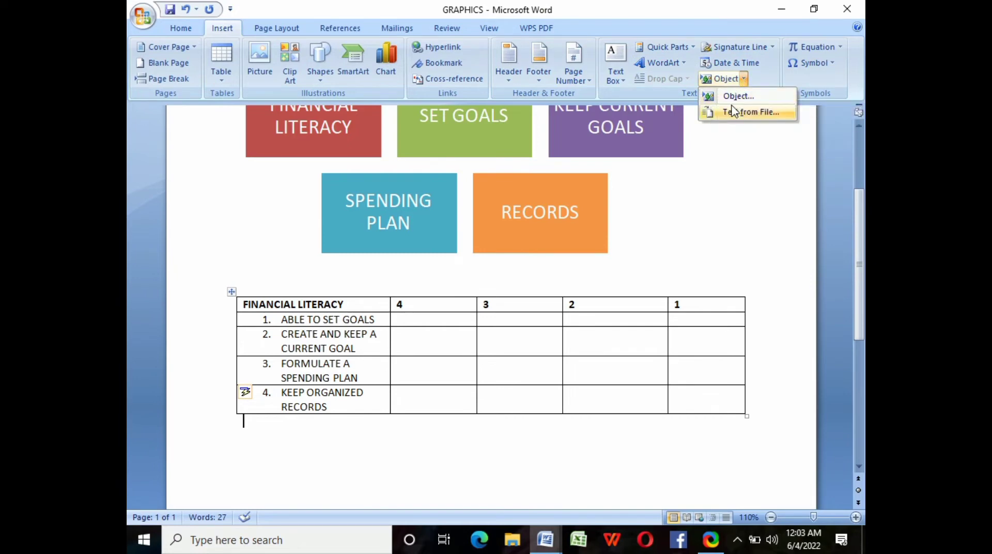
left_click(739, 97)
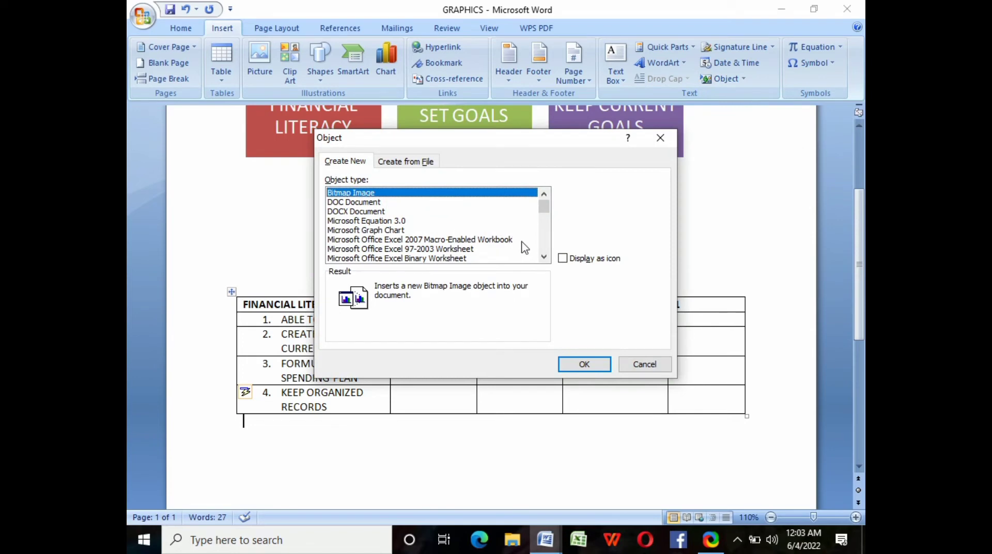
left_click(544, 257)
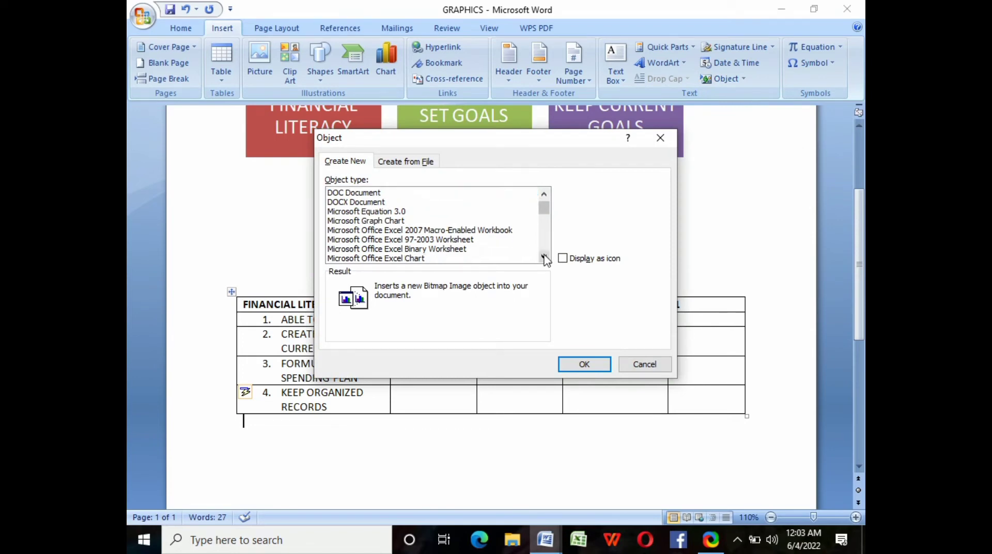
left_click(544, 257)
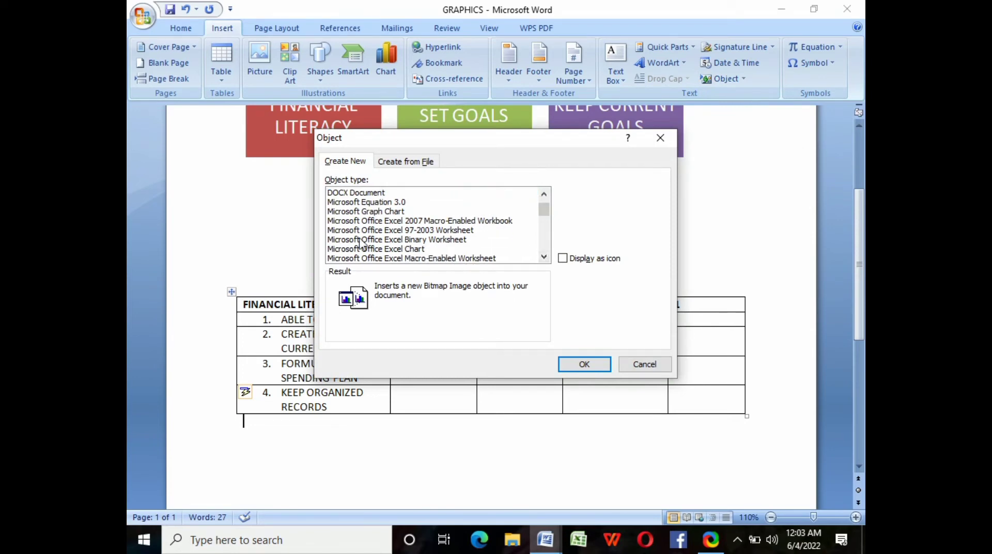
left_click(382, 250)
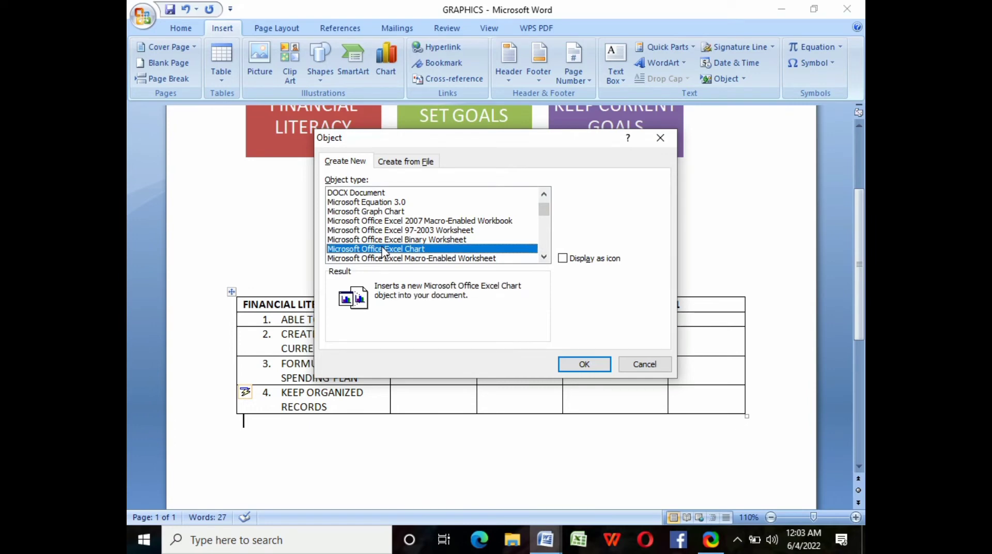
left_click(584, 364)
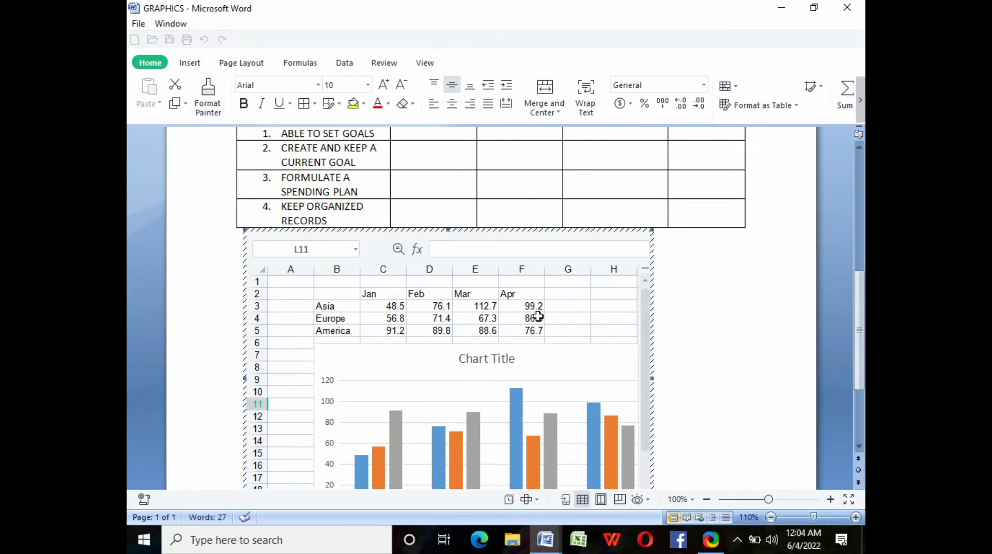
- Replace the Chart Title placeholder with 'PERCENTAGE OF MY SPENDING RECORDS' and make it bold
left_click(505, 360)
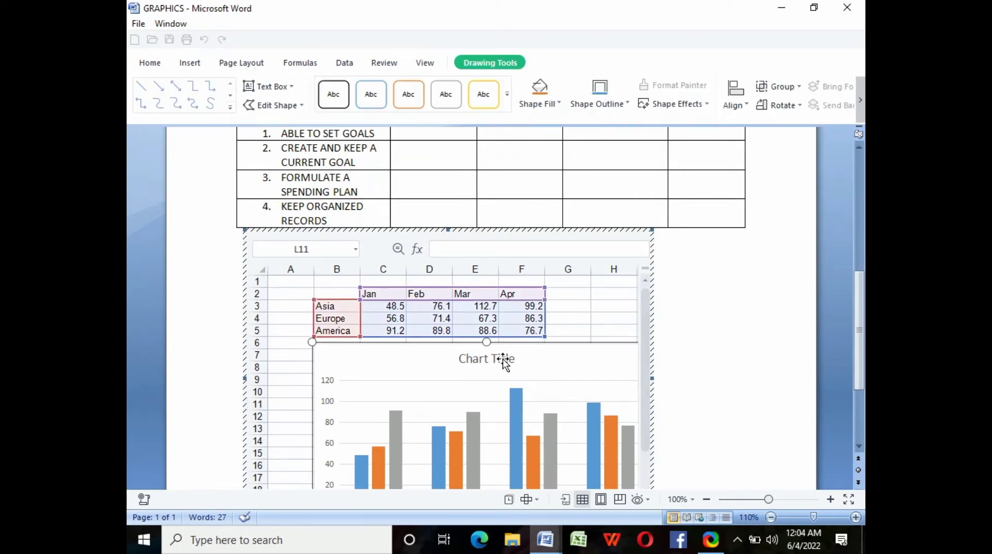
left_click(504, 360)
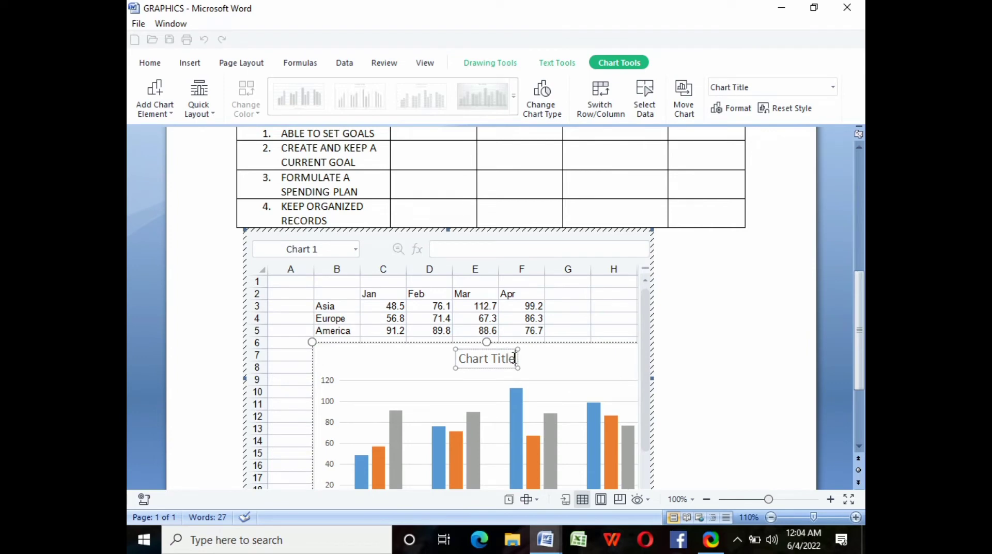
key("BackSpace")
key("BackSpace")
key("BackSpace")
key("BackSpace")
key("BackSpace")
key("BackSpace")
key("BackSpace")
key("BackSpace")
key("BackSpace")
key("BackSpace")
key("BackSpace")
type("P")
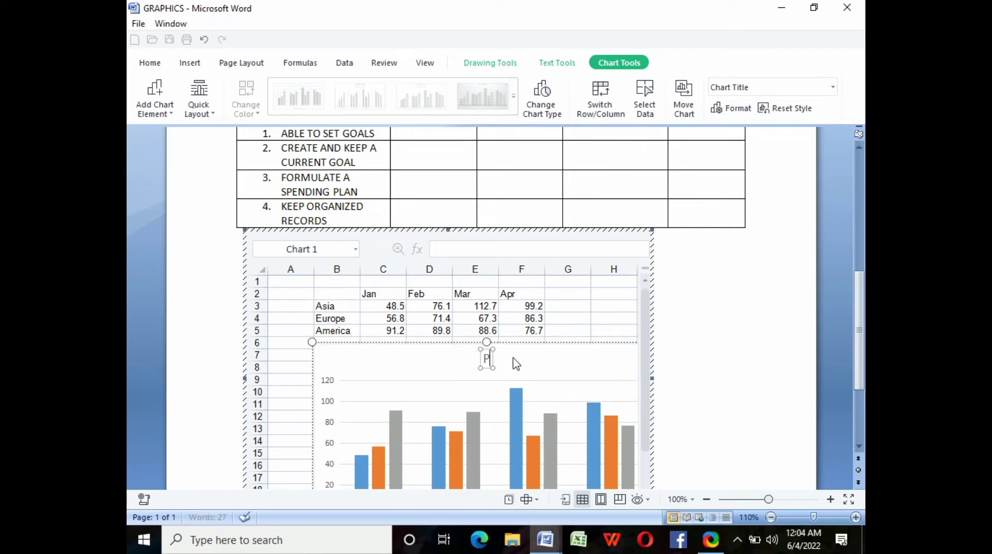
type("ERCENTAGE O")
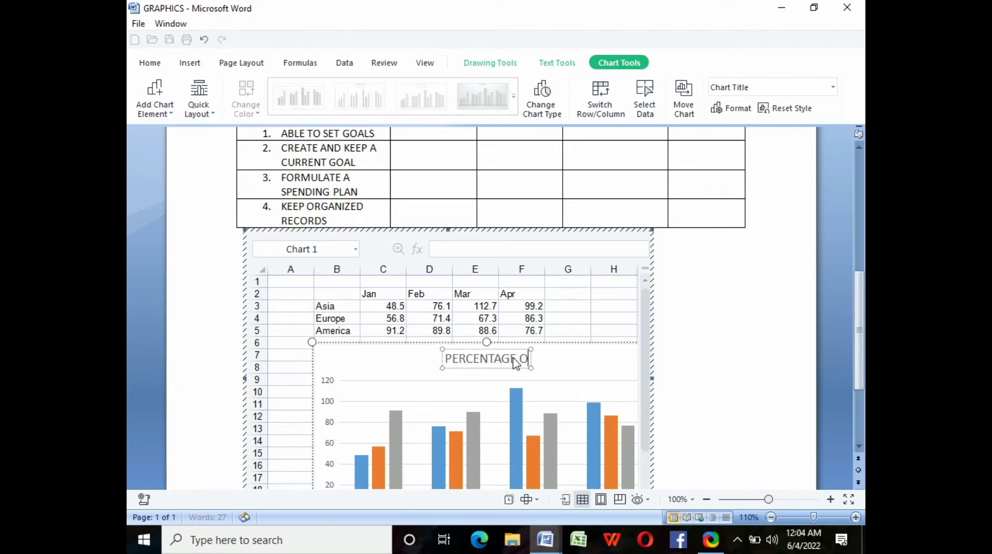
type("F MY SPENDIN")
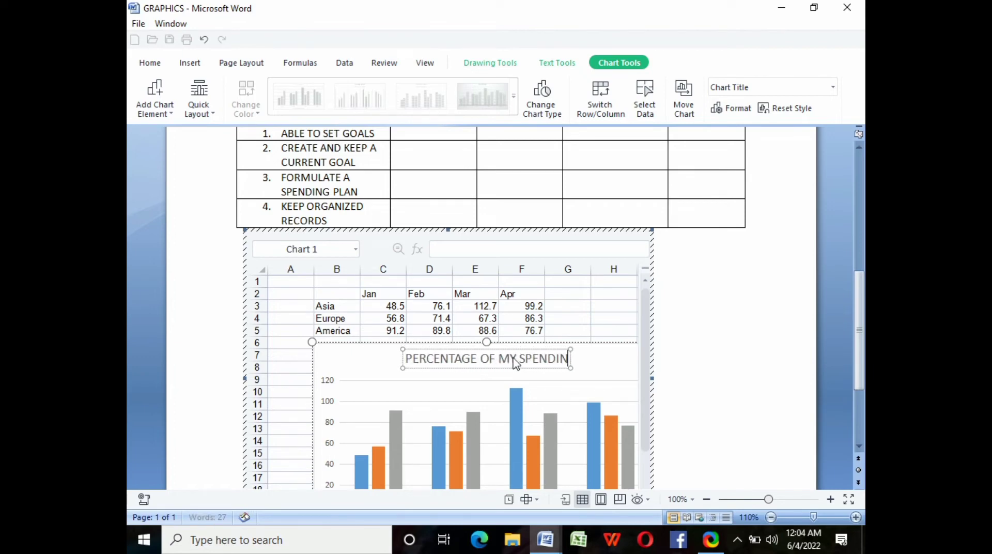
type("G")
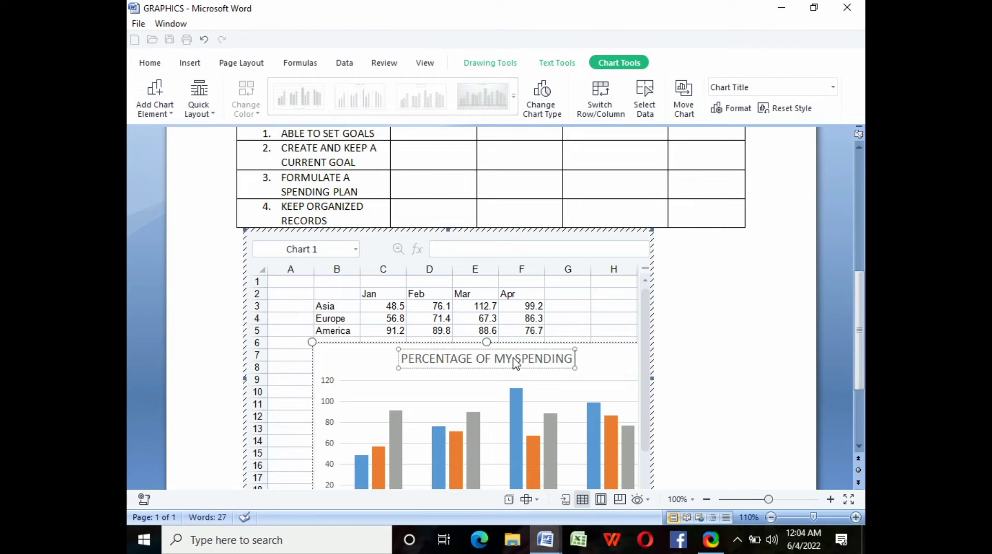
type(" RECORDS")
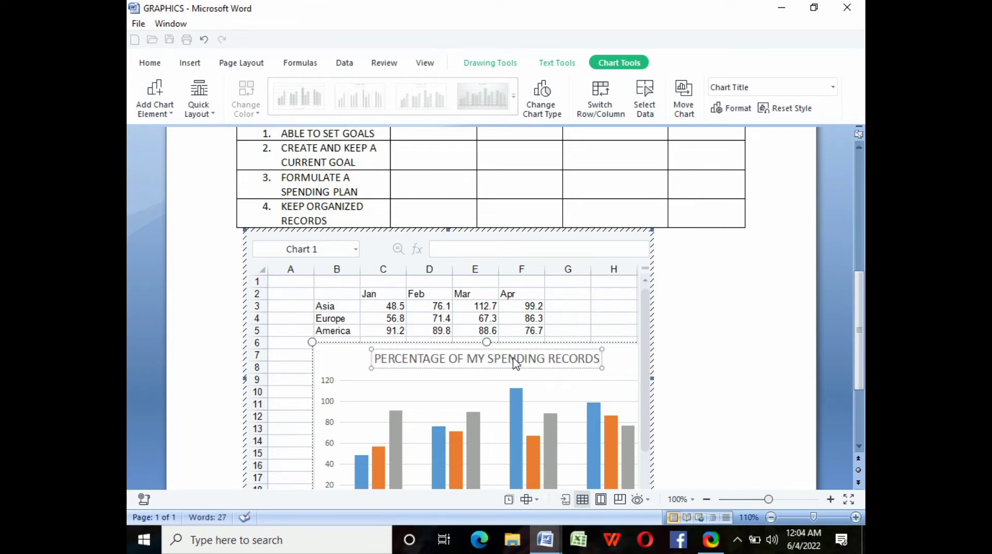
left_click_drag(376, 358, 601, 362)
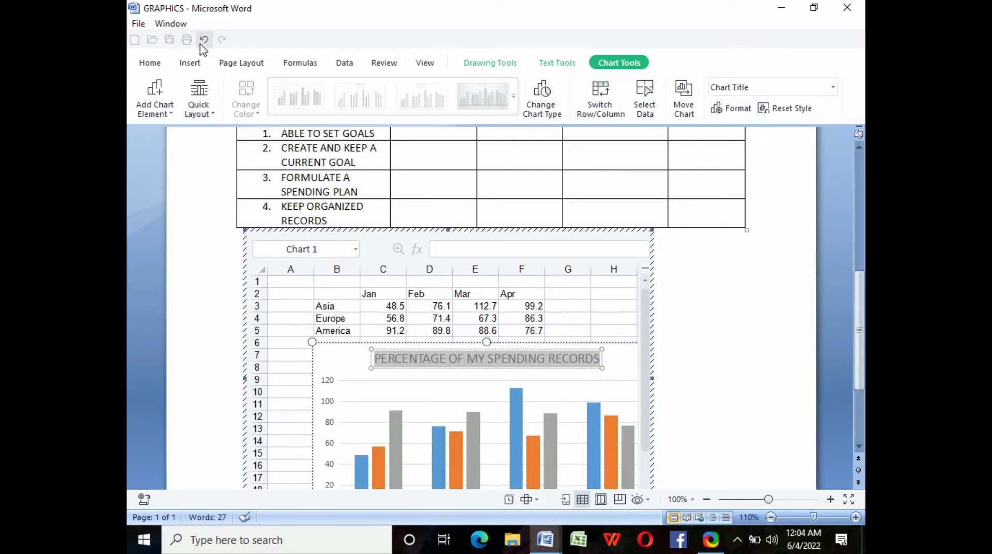
left_click(158, 63)
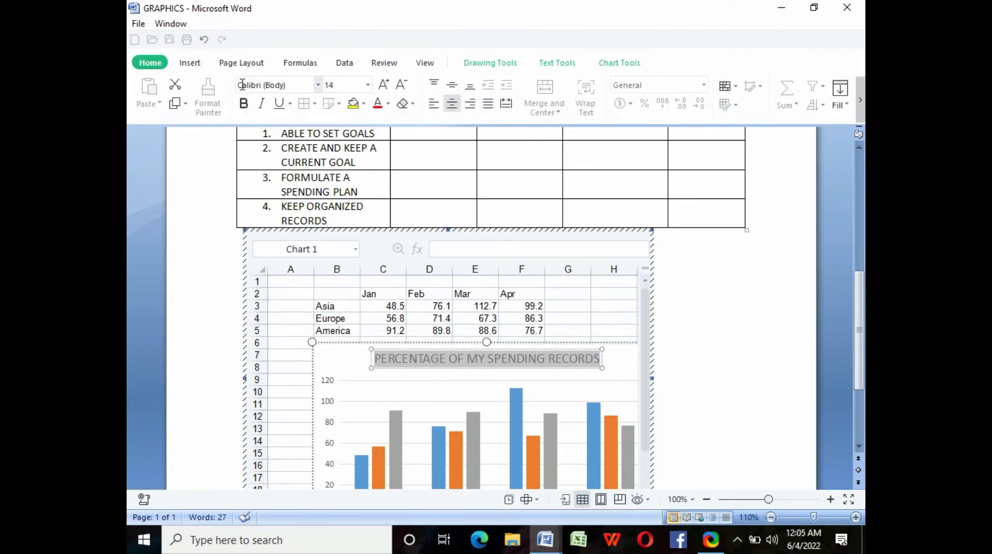
left_click(243, 103)
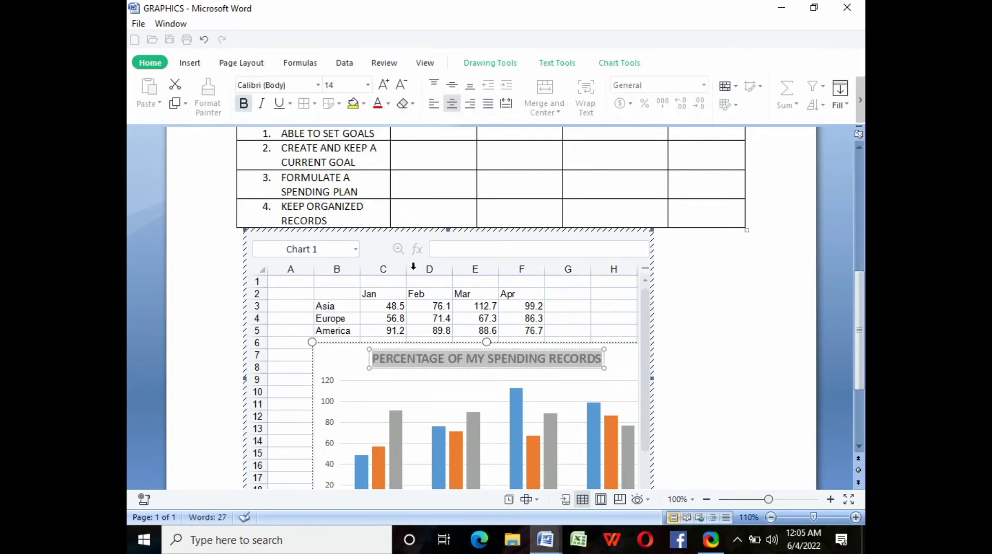
- Rename the chart data rows Asia, Europe and America to WEEK 1, WEEK 2 and WEEK 3
left_click(331, 307)
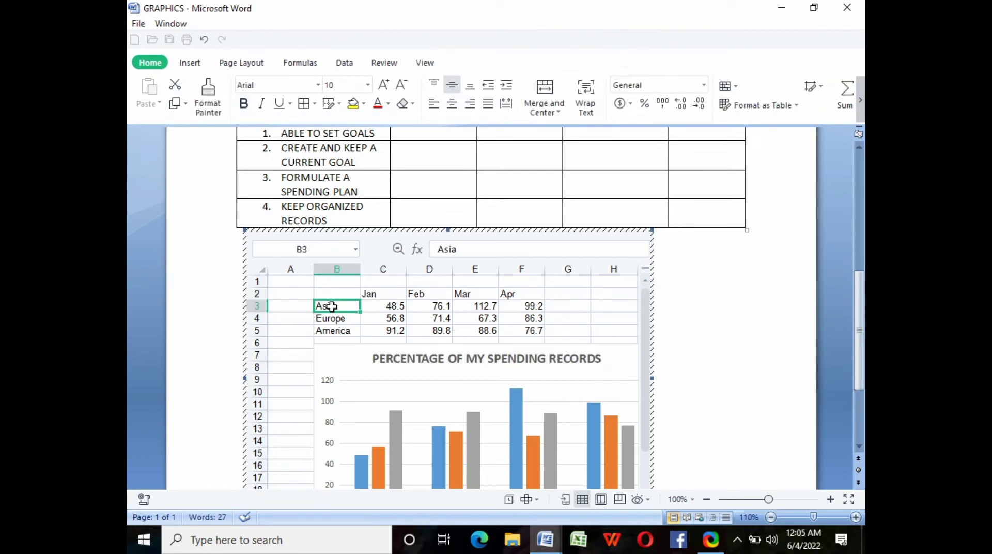
key("BackSpace")
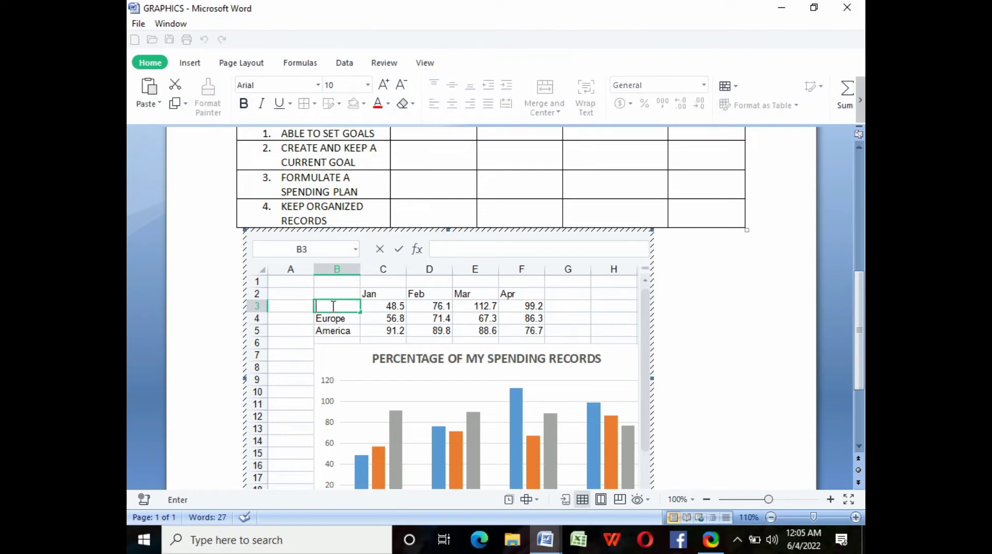
type("WEEK 1")
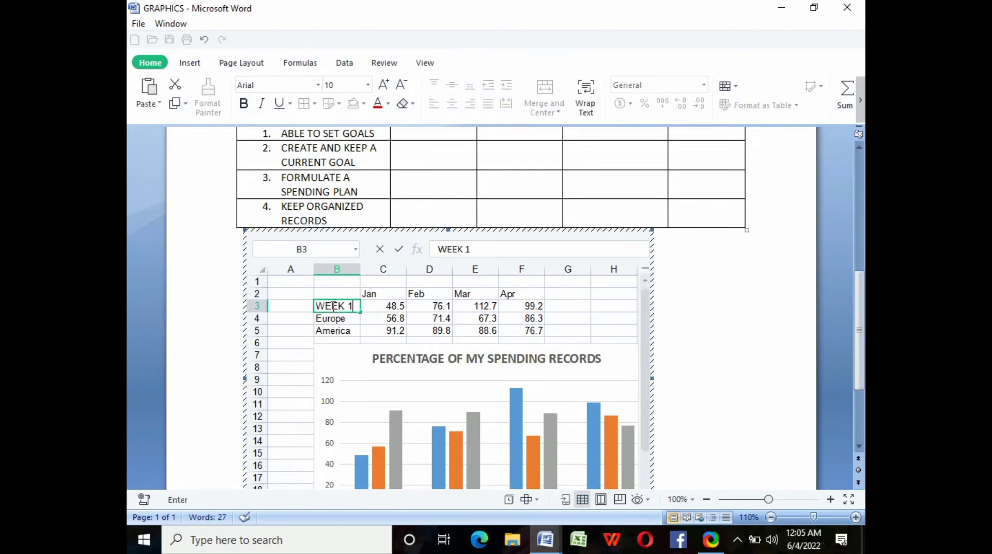
left_click(333, 318)
key("BackSpace")
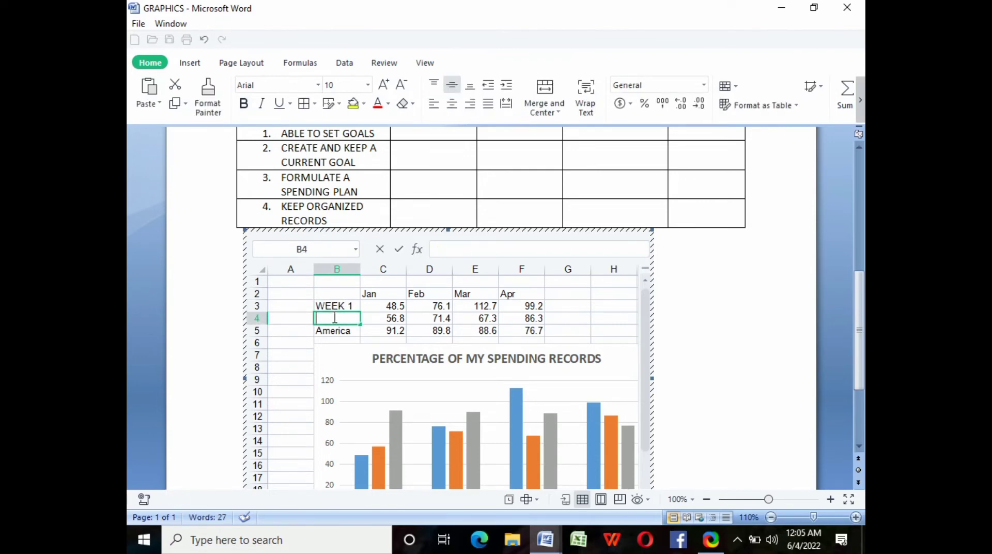
type("WEEK 2")
left_click(336, 331)
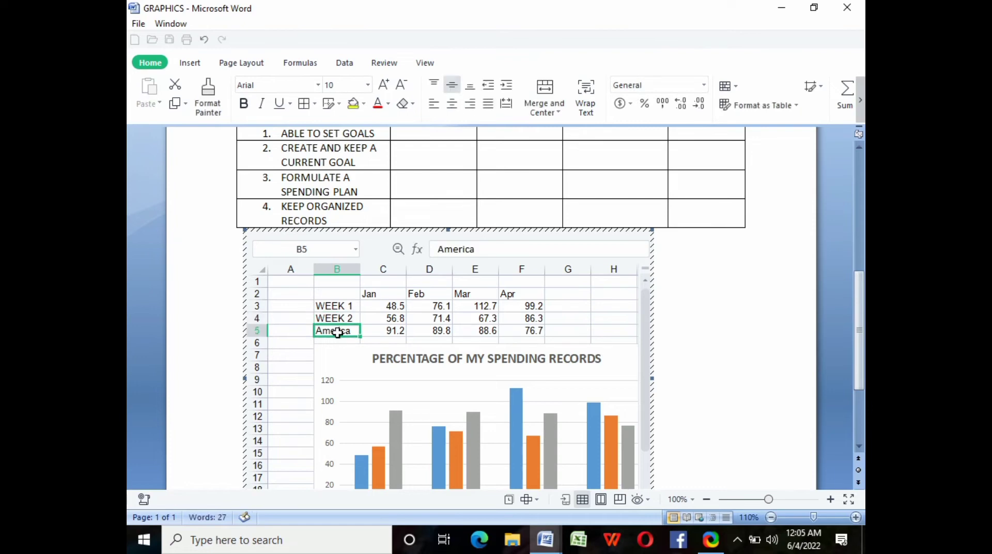
key("BackSpace")
type("WEEK")
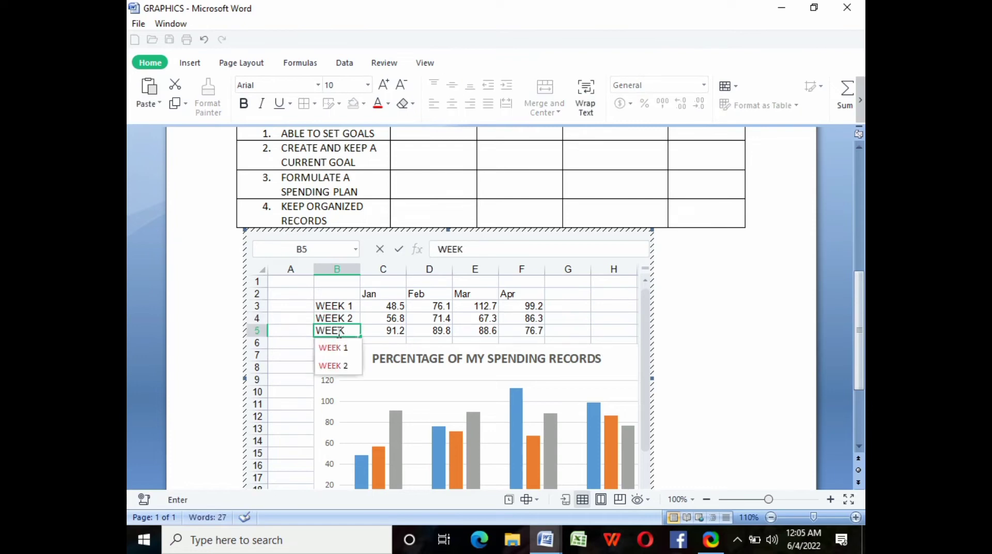
type(" 3")
left_click(717, 357)
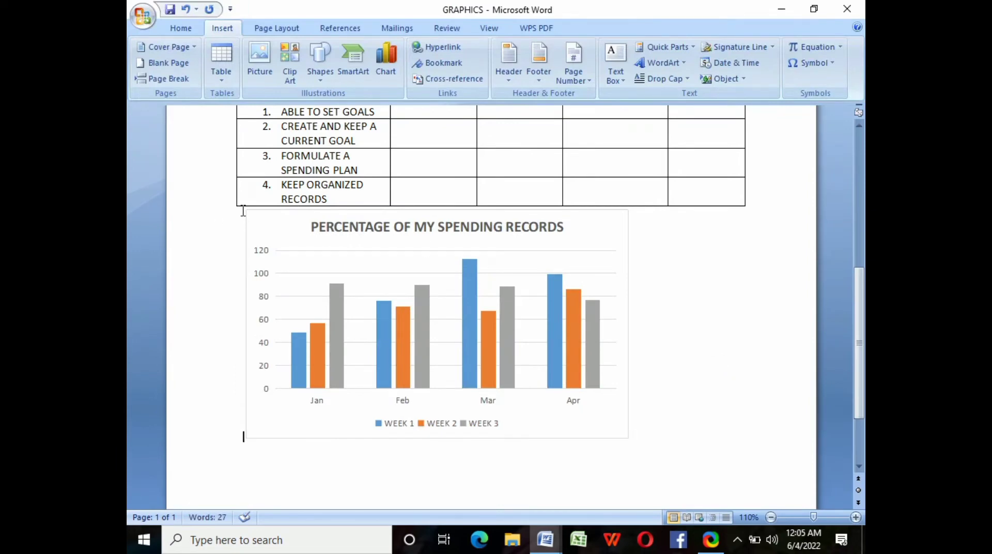
- Push the chart down onto a new second page with a line break before it
key("Return")
key("Return")
key("Return")
key("Return")
key("Return")
key("Return")
key("Return")
key("Return")
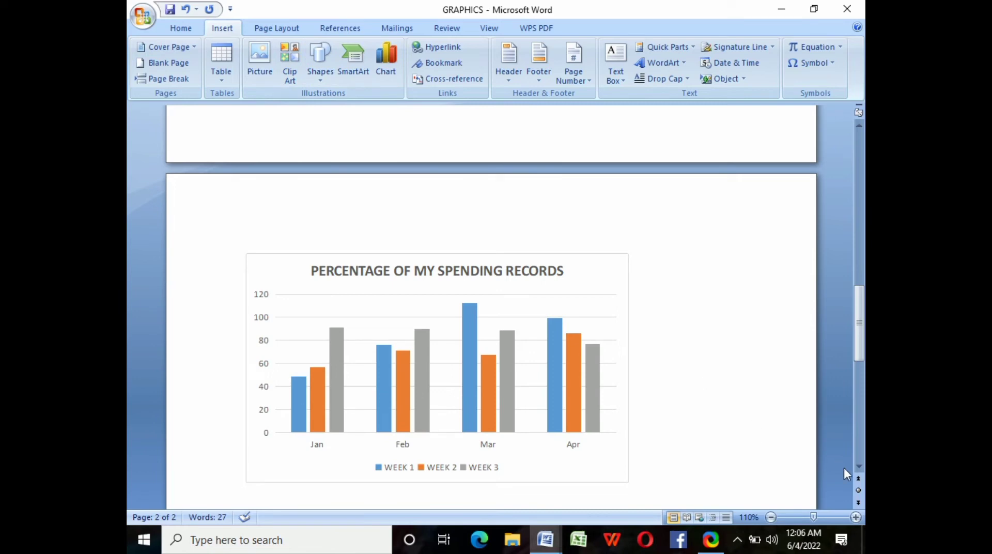
- Save the document via Save As under the name GRAPHICS in Documents
scroll(859, 471, "down", 5)
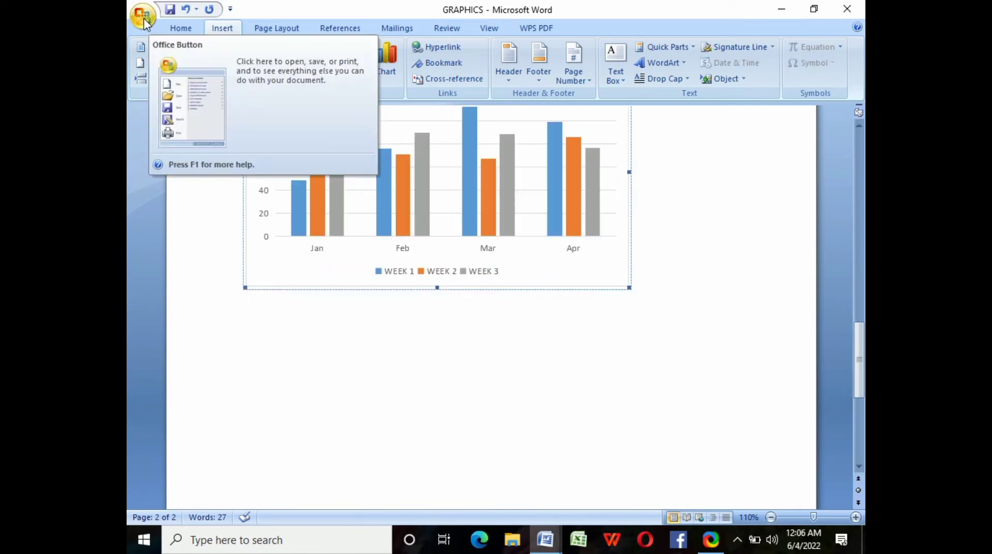
left_click(143, 16)
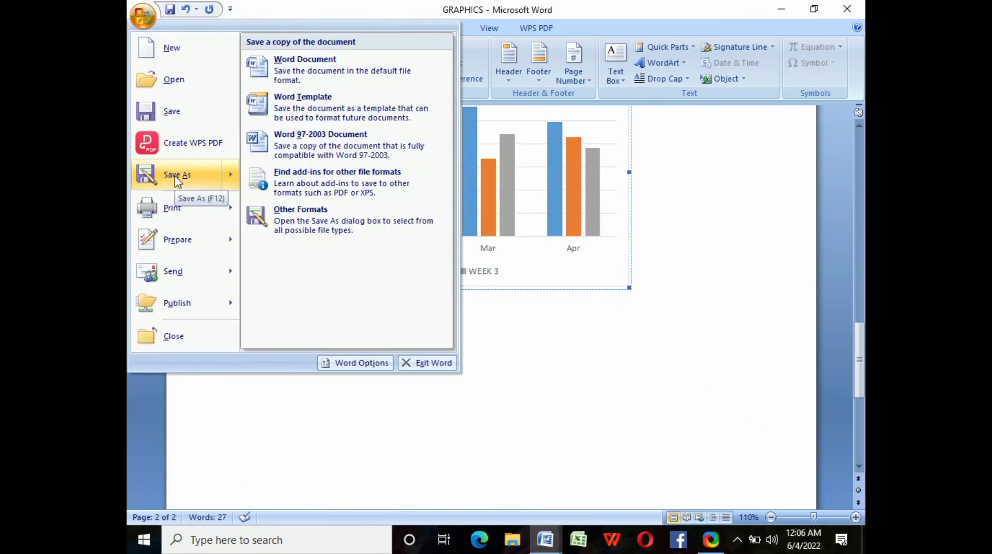
left_click(177, 183)
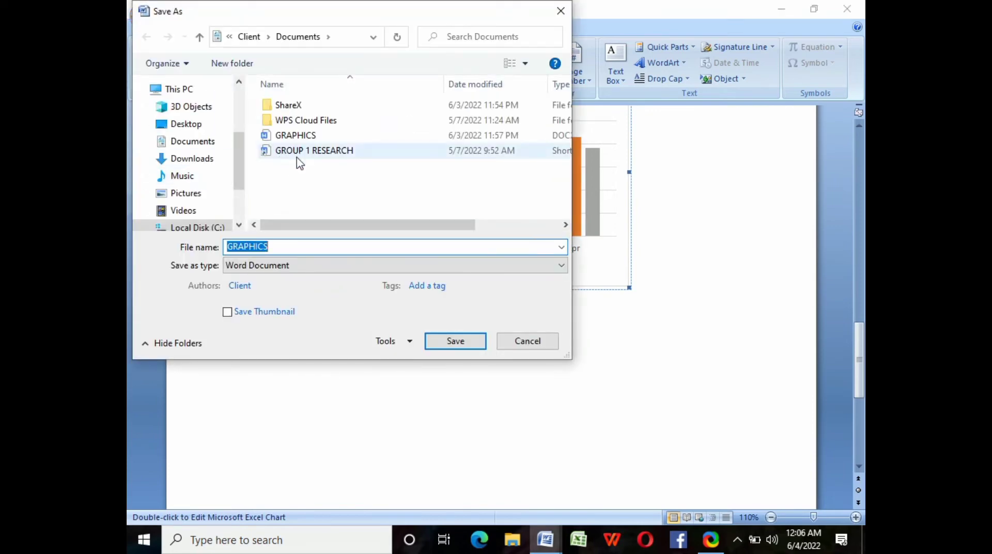
left_click(455, 341)
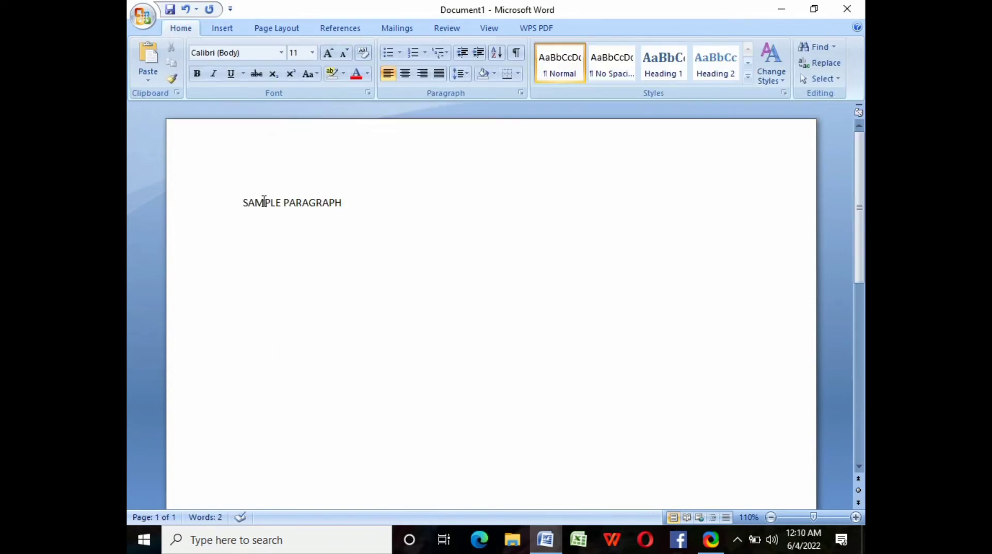
- Select the SAMPLE PARAGRAPH line and make it red Arial 12
double_click(264, 202)
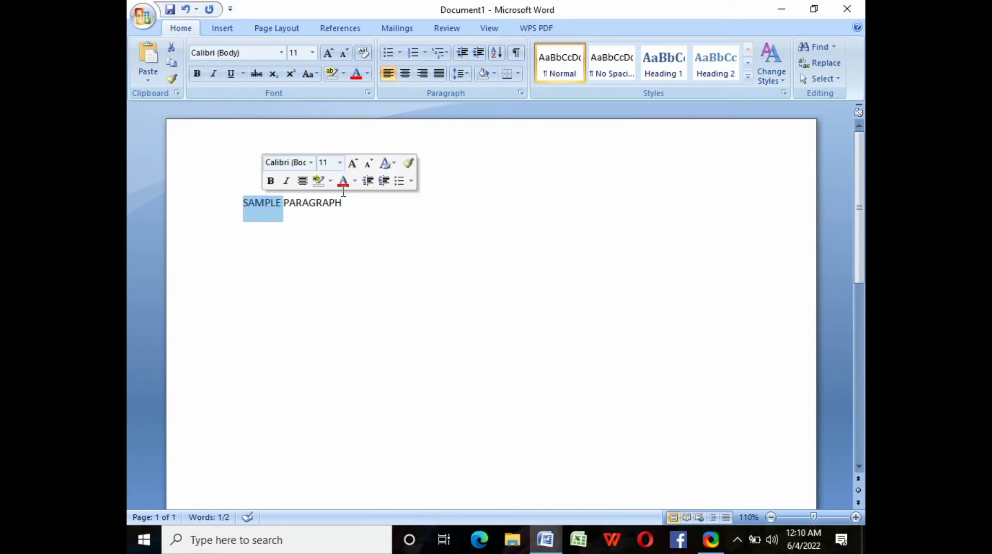
left_click(239, 201)
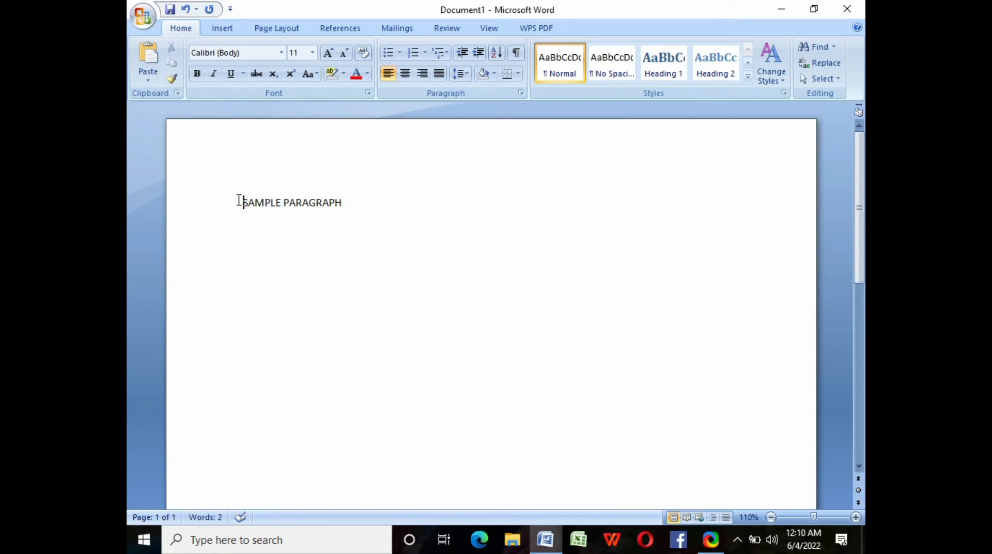
left_click_drag(238, 200, 343, 198)
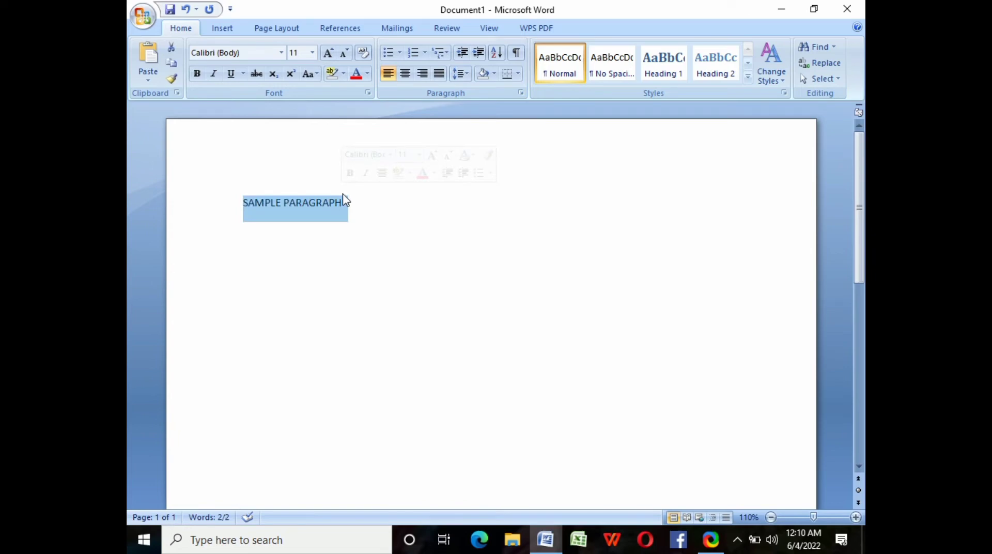
left_click(281, 52)
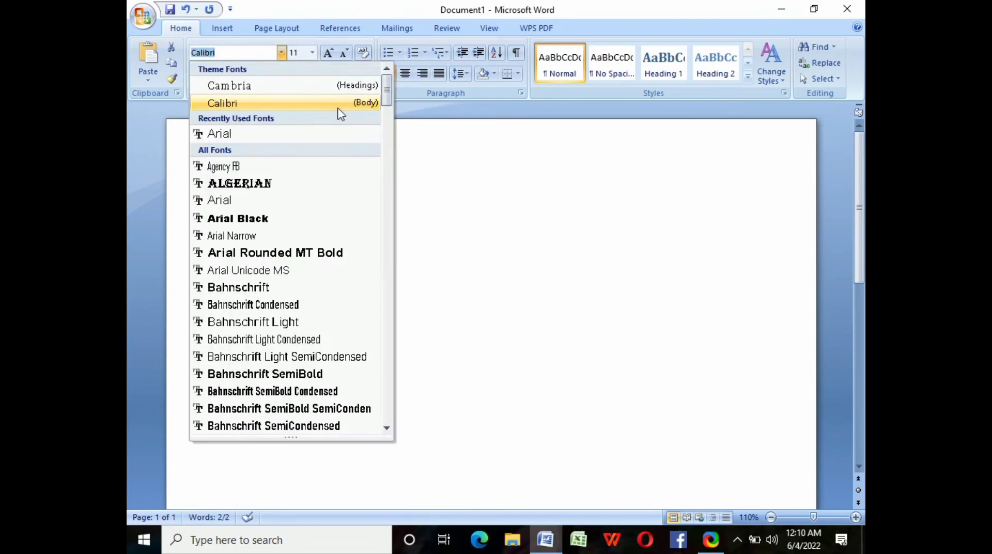
left_click(259, 136)
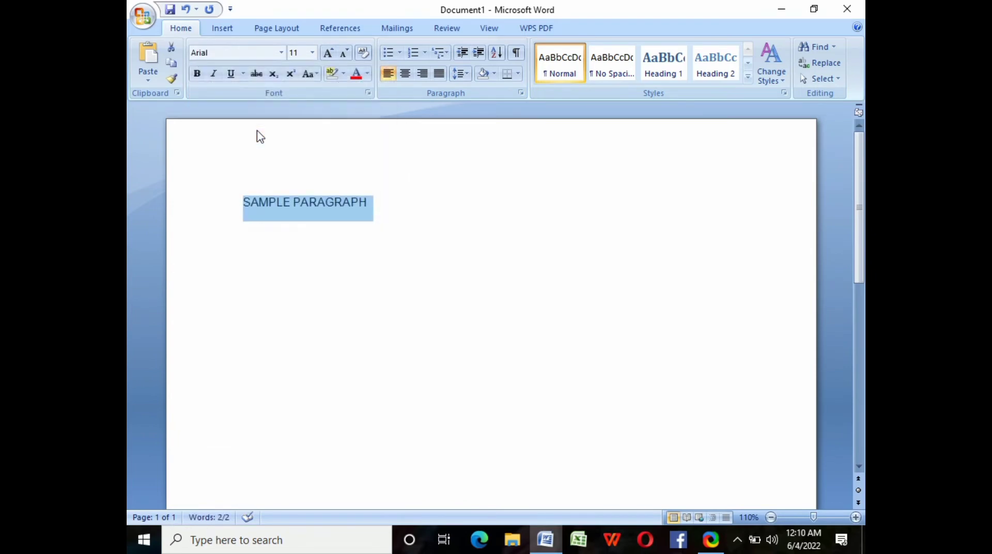
left_click(312, 52)
left_click(300, 115)
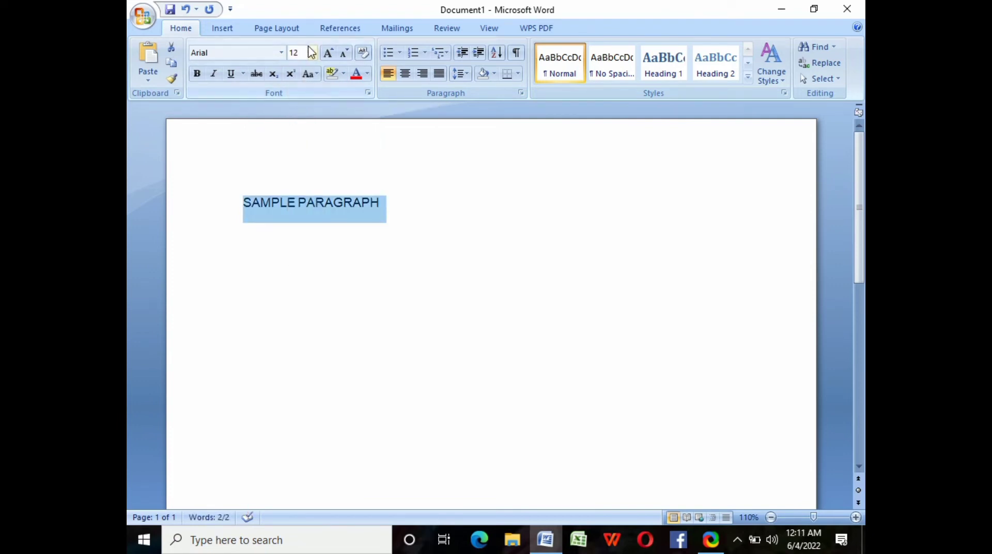
left_click(367, 74)
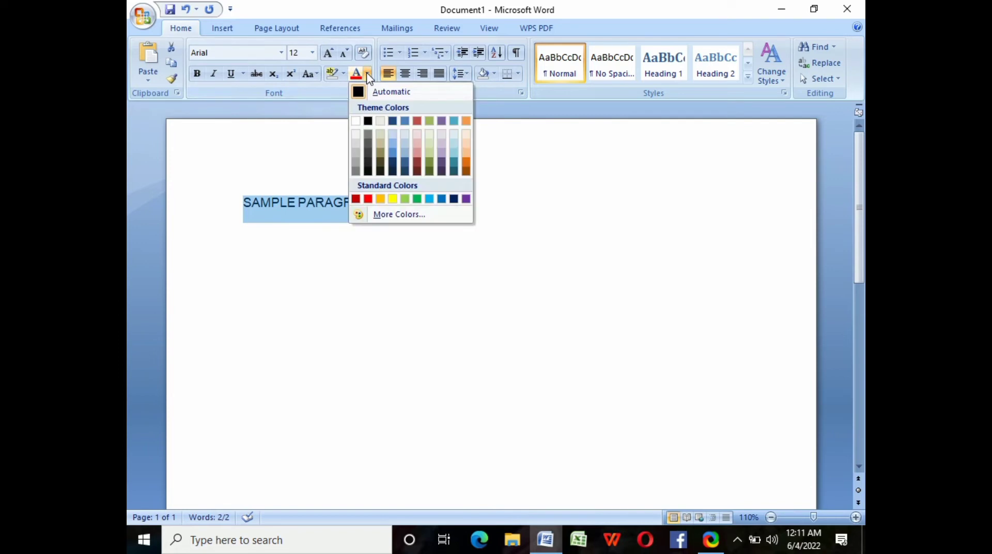
left_click(369, 199)
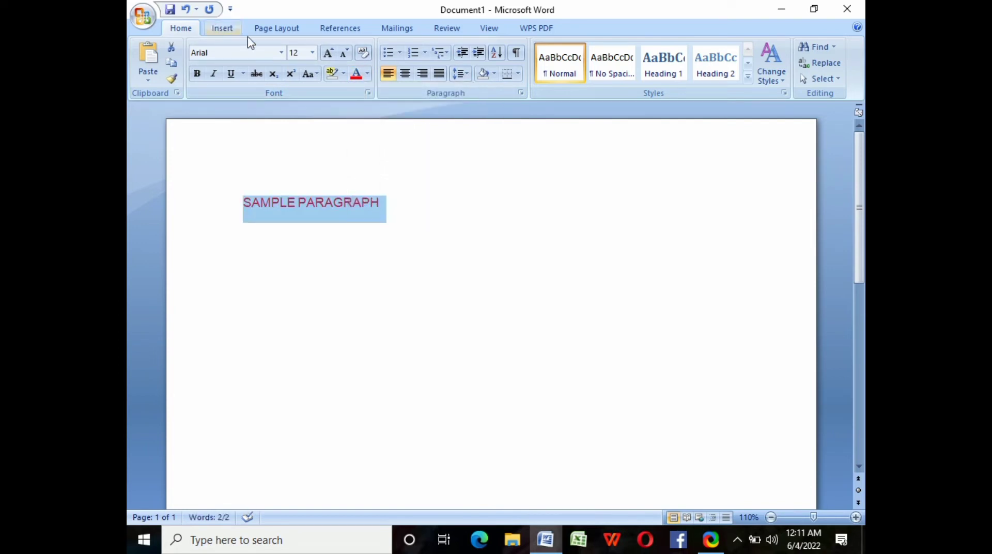
- Make the SAMPLE PARAGRAPH heading bold, italic and underlined
left_click(198, 75)
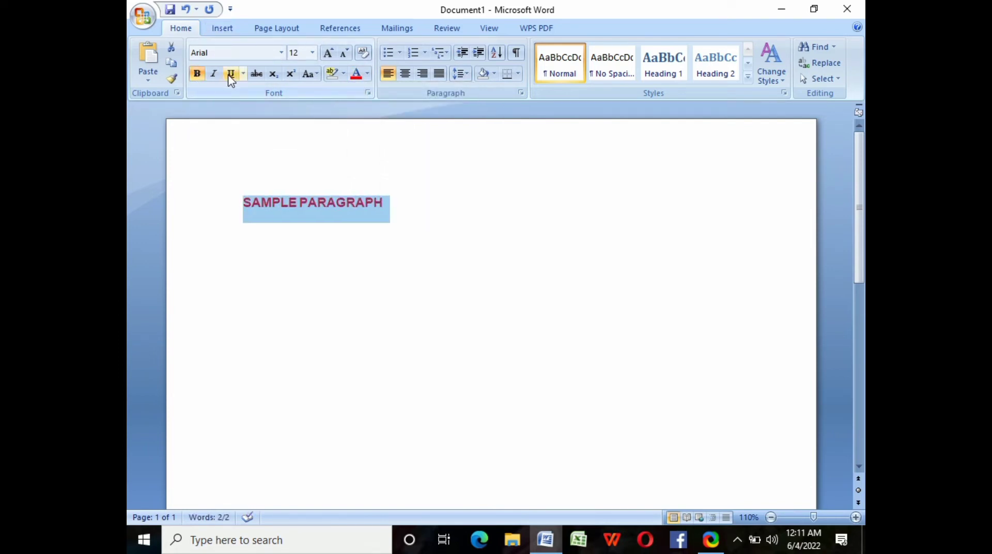
left_click(213, 74)
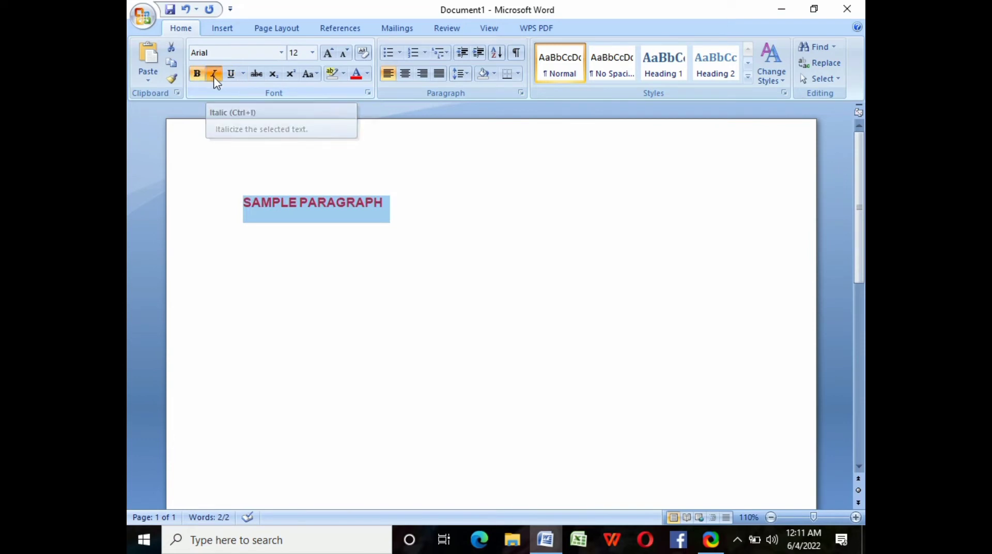
left_click(230, 73)
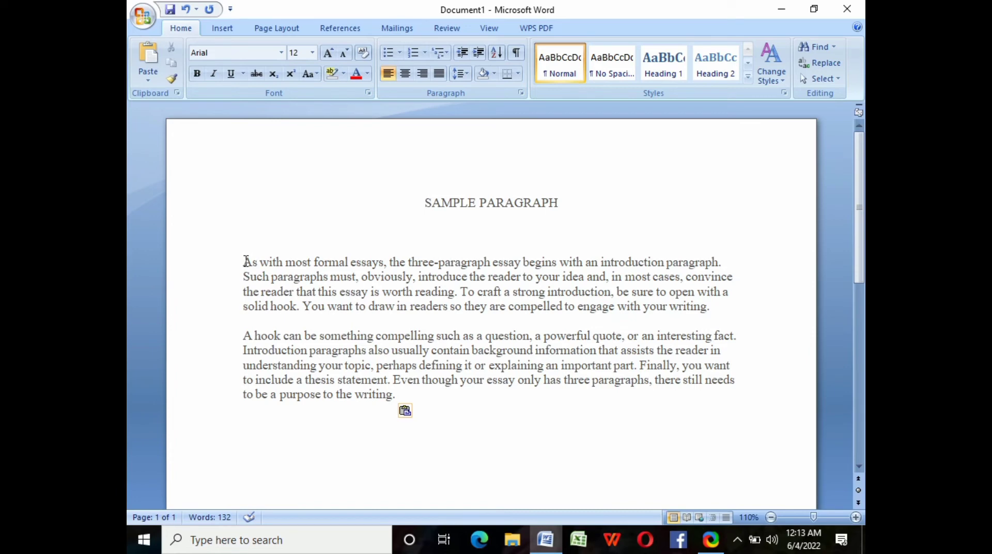
- Select both essay body paragraphs and show the Page Layout options
left_click_drag(243, 262, 540, 399)
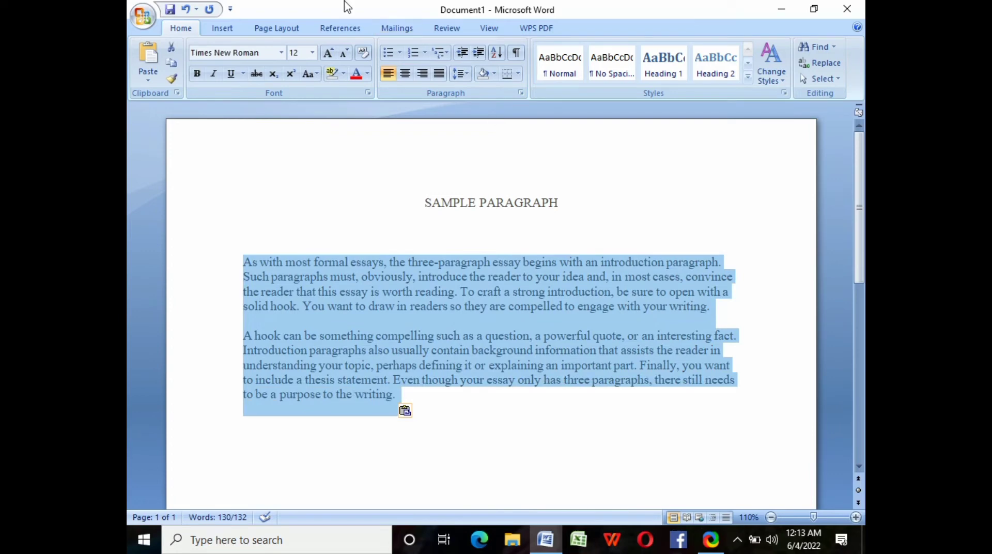
left_click(286, 29)
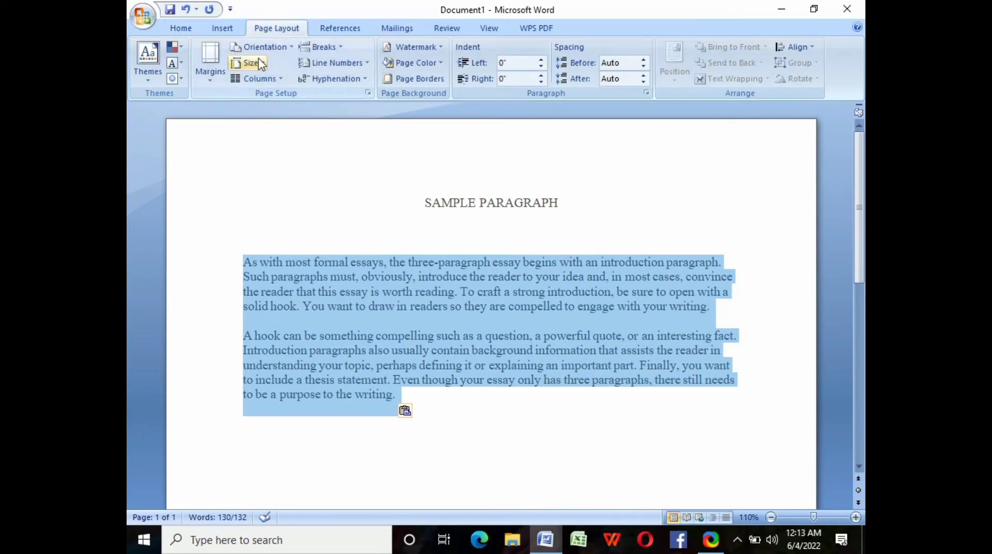
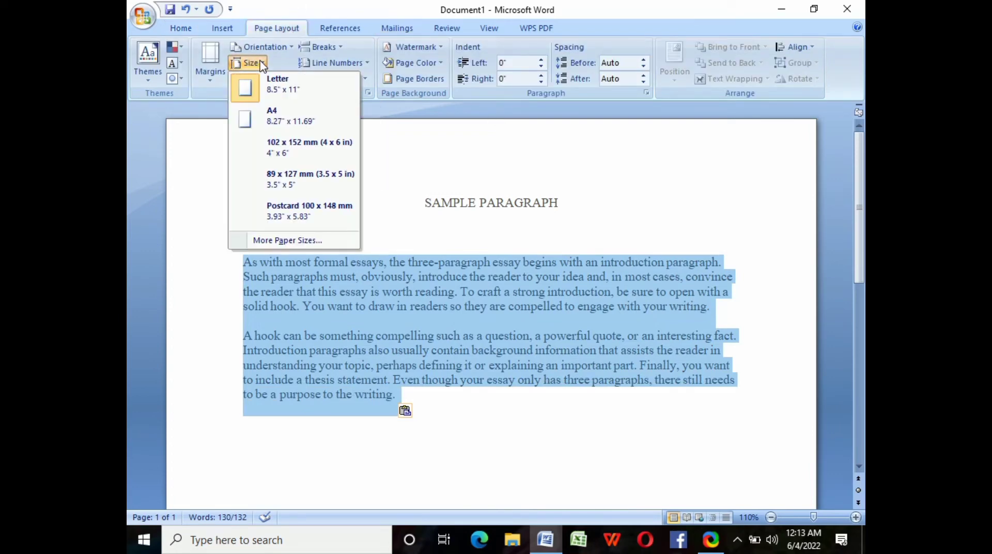
- Set the page to A4 size in portrait orientation
left_click(248, 119)
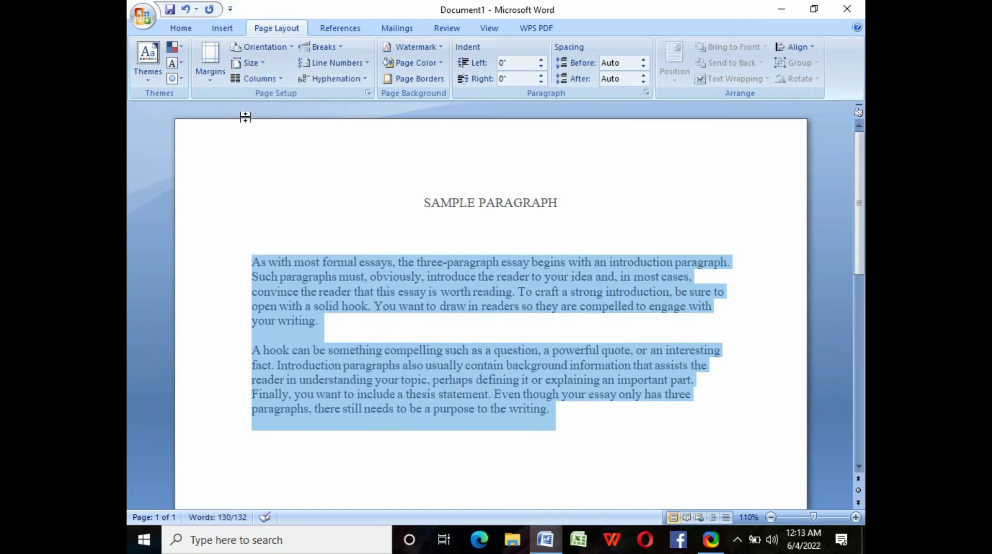
left_click(292, 50)
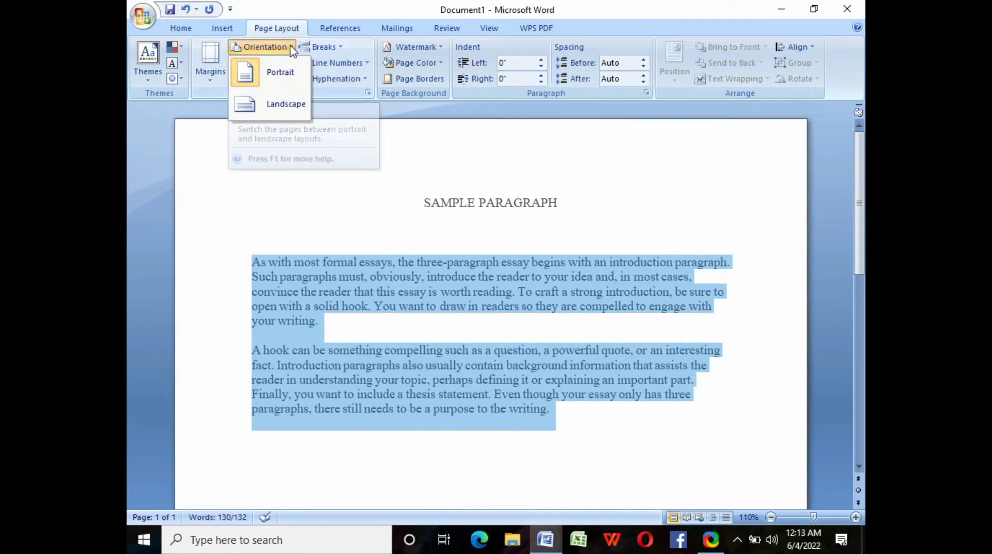
left_click(275, 102)
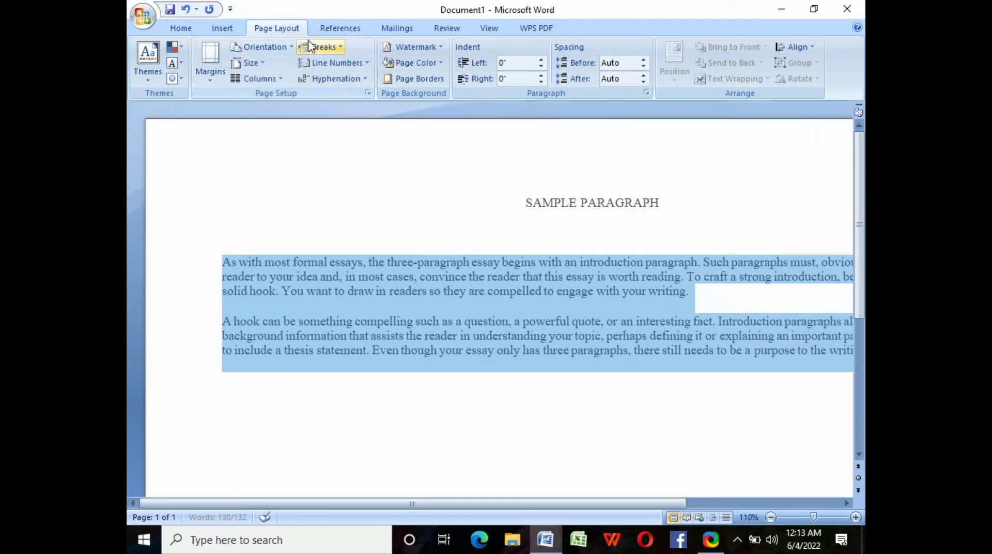
left_click(292, 48)
left_click(271, 73)
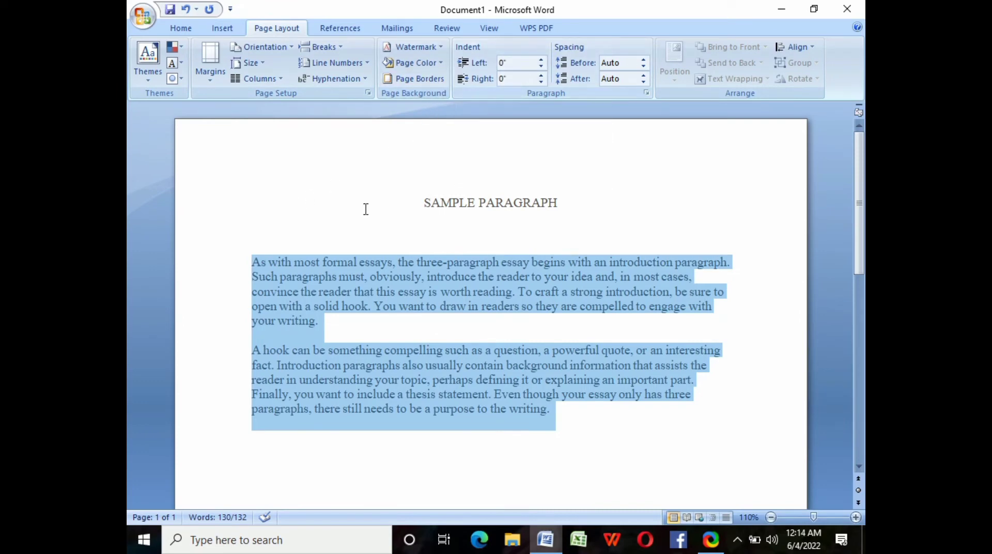
- Give the essay paragraphs a 0.1-inch left indent and a -0.1-inch right indent
left_click(540, 59)
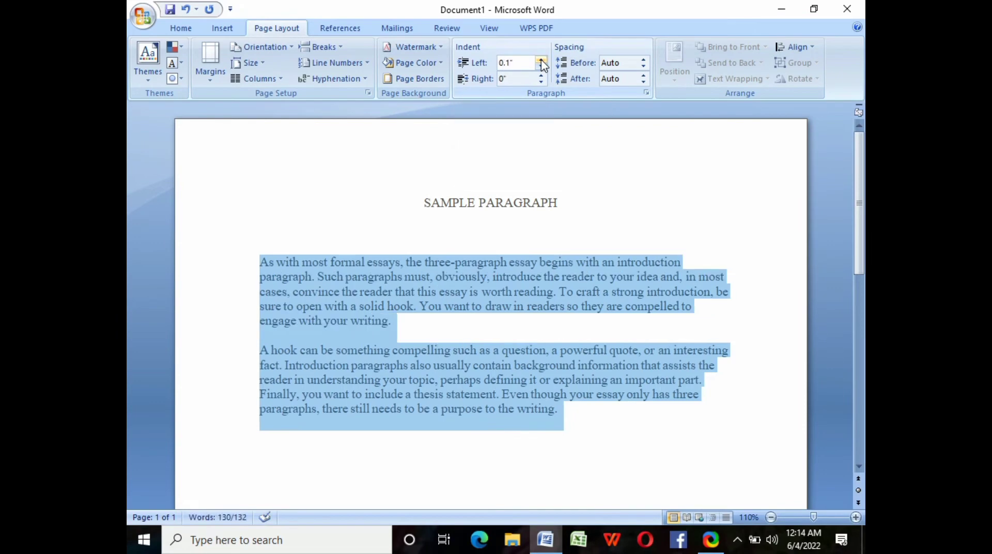
left_click(542, 80)
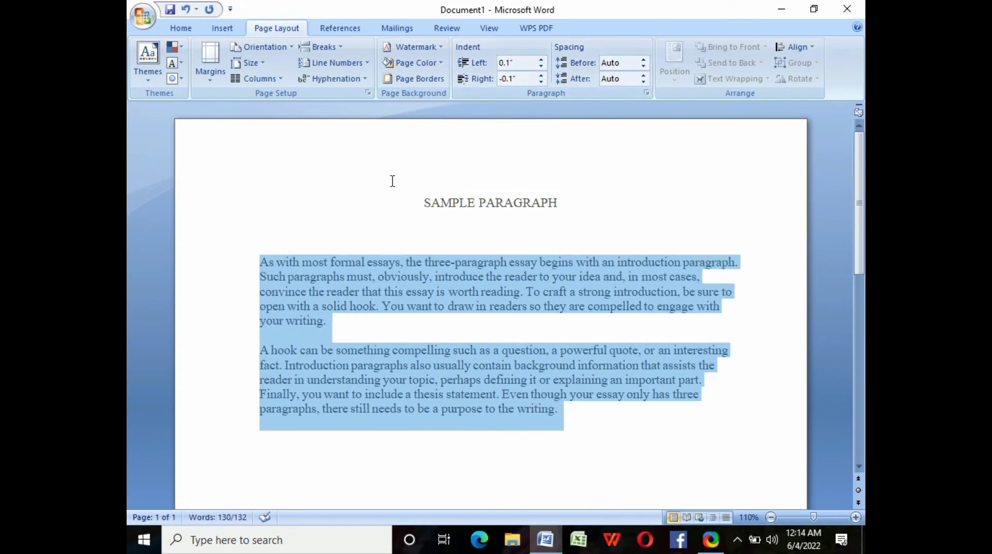
left_click(390, 181)
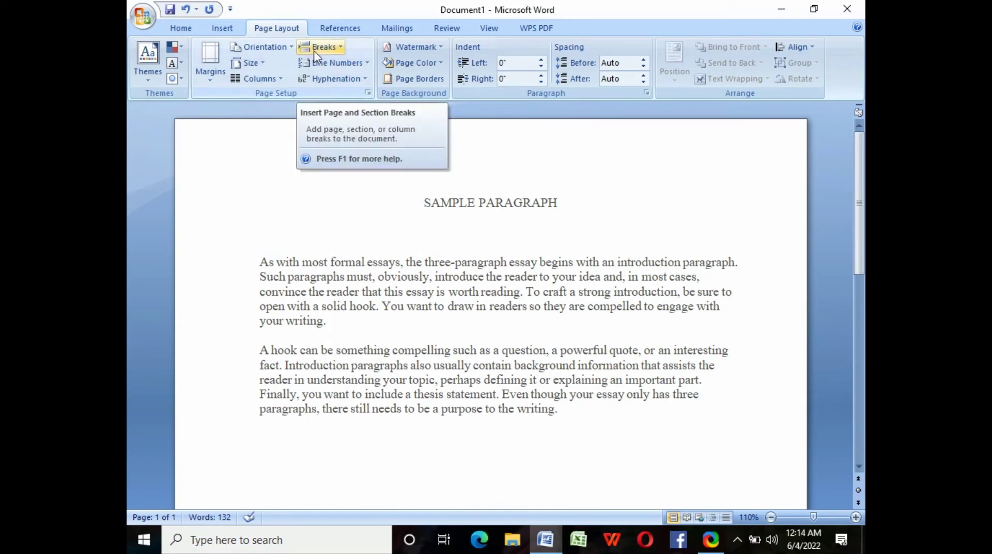
left_click(812, 48)
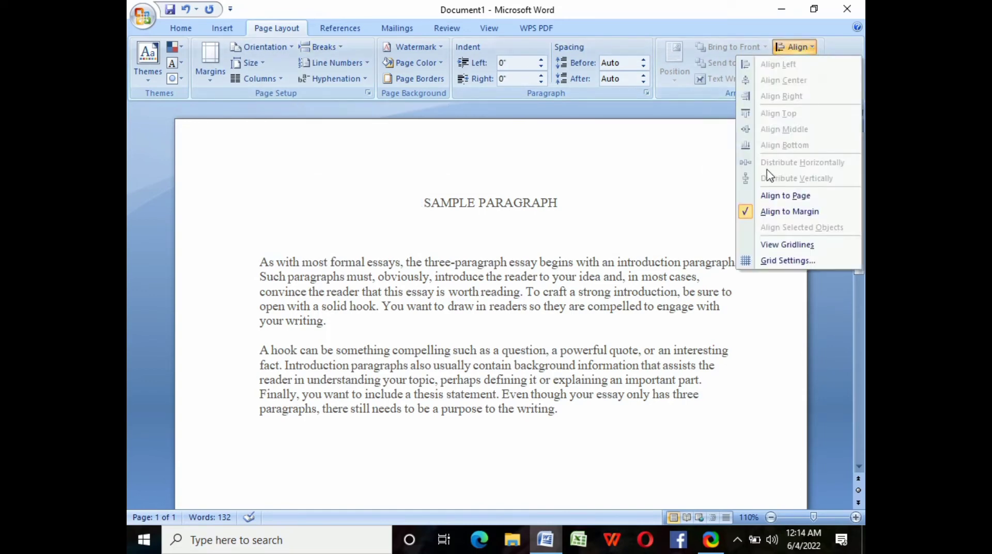
left_click(765, 213)
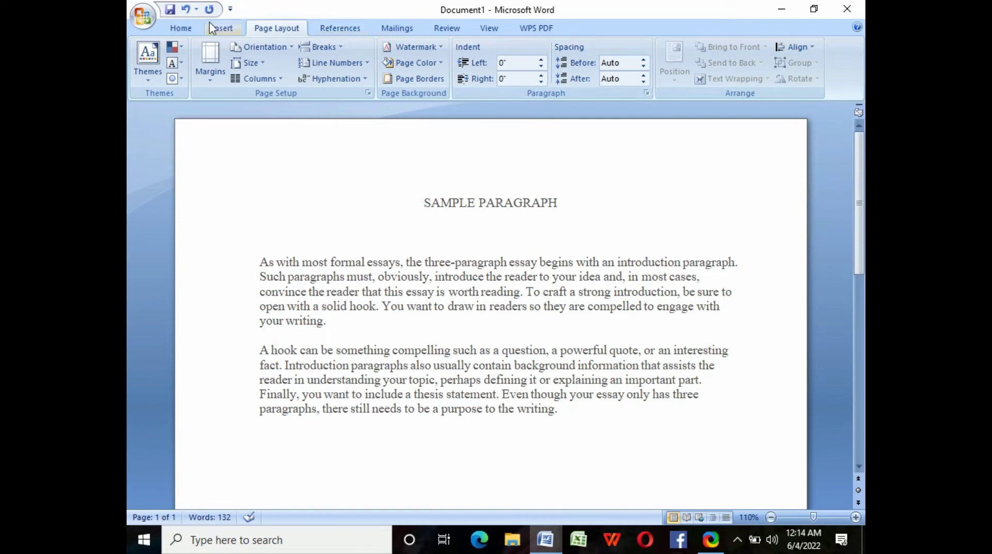
left_click(187, 30)
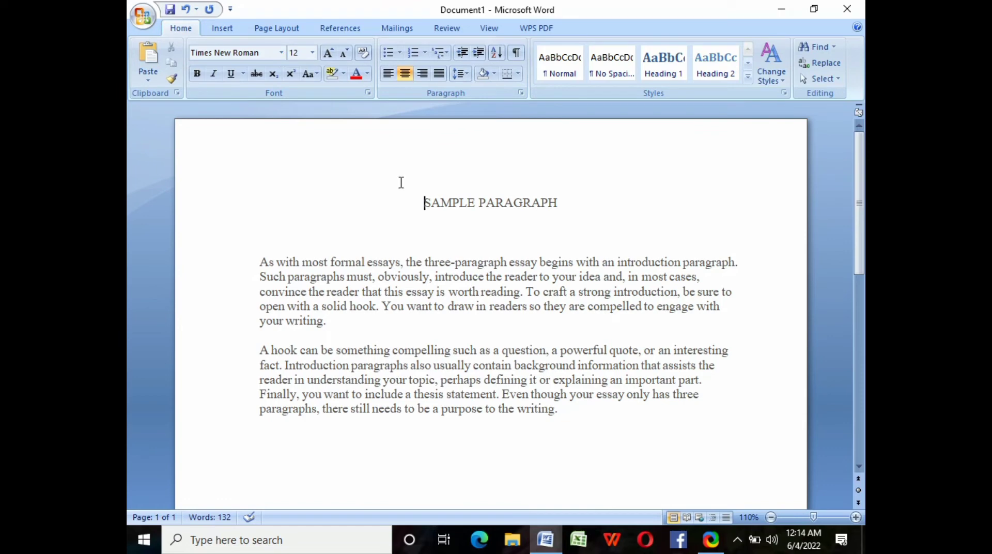
- Justify both essay paragraphs and set their line spacing to 1.15
left_click_drag(253, 250, 596, 425)
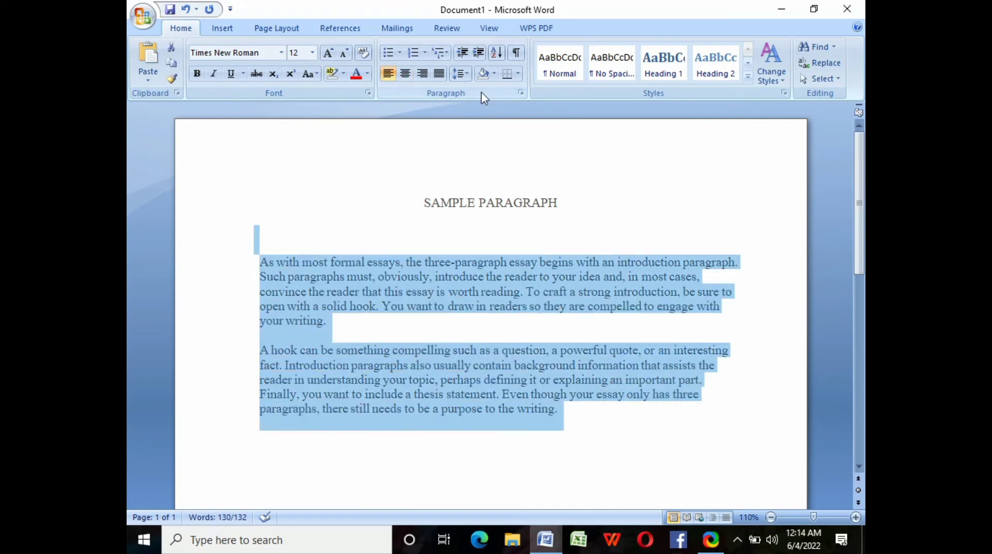
left_click(465, 74)
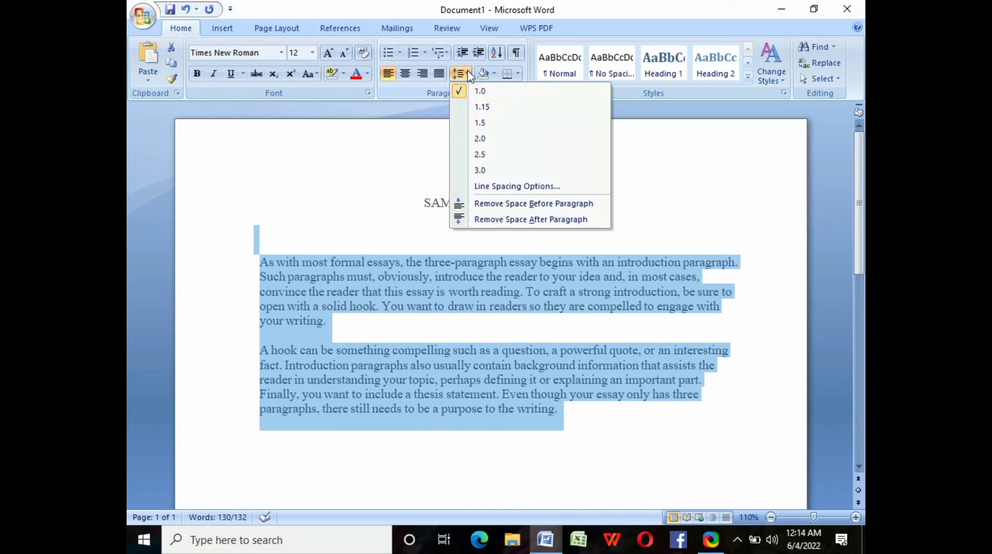
left_click(480, 107)
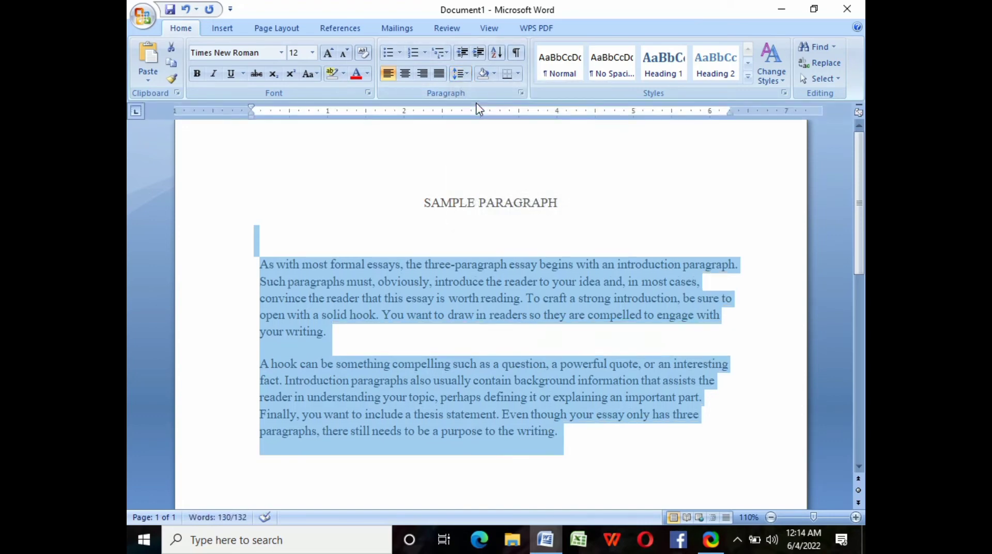
left_click(406, 76)
left_click(422, 73)
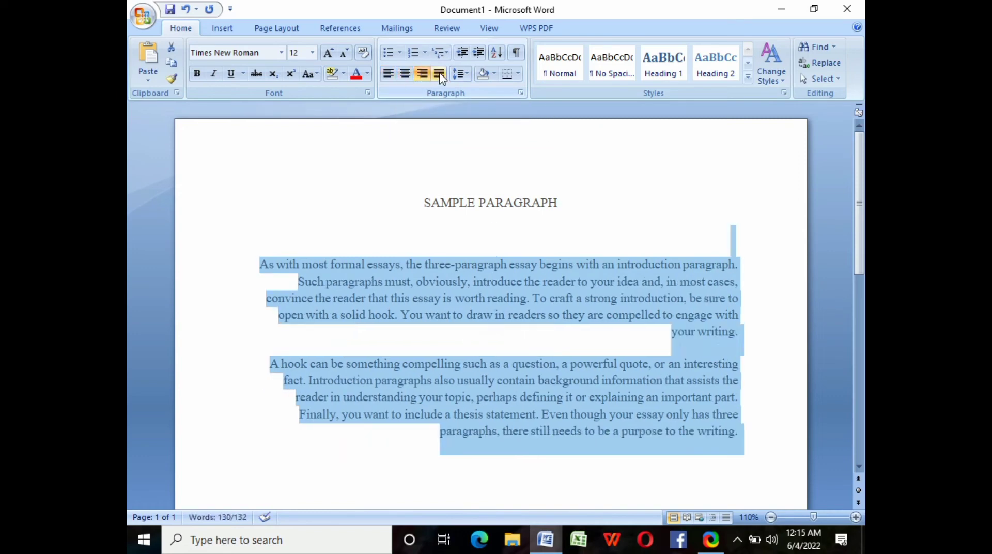
left_click(439, 74)
left_click(353, 212)
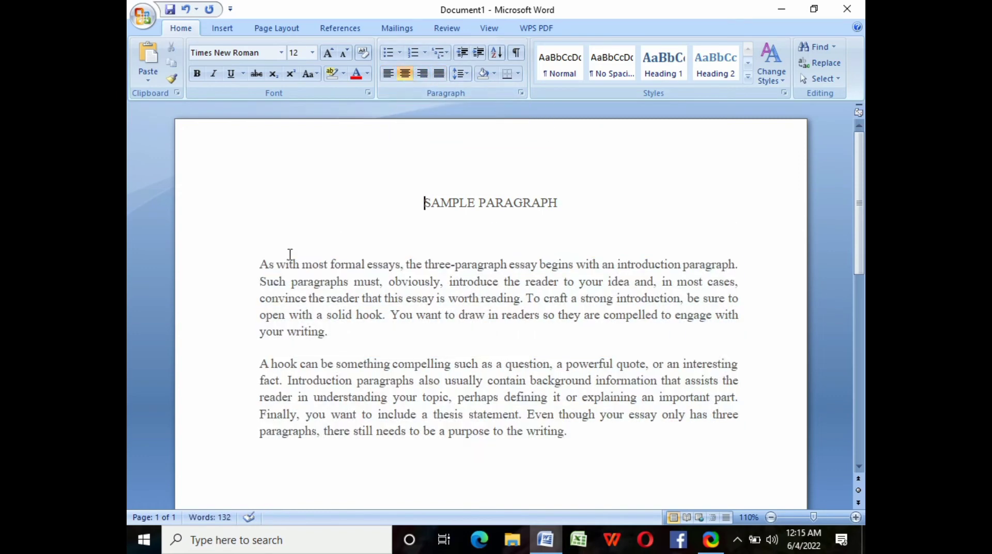
- Indent the first line of each paragraph with a Tab
left_click(259, 266)
key("Tab")
left_click(261, 364)
key("Tab")
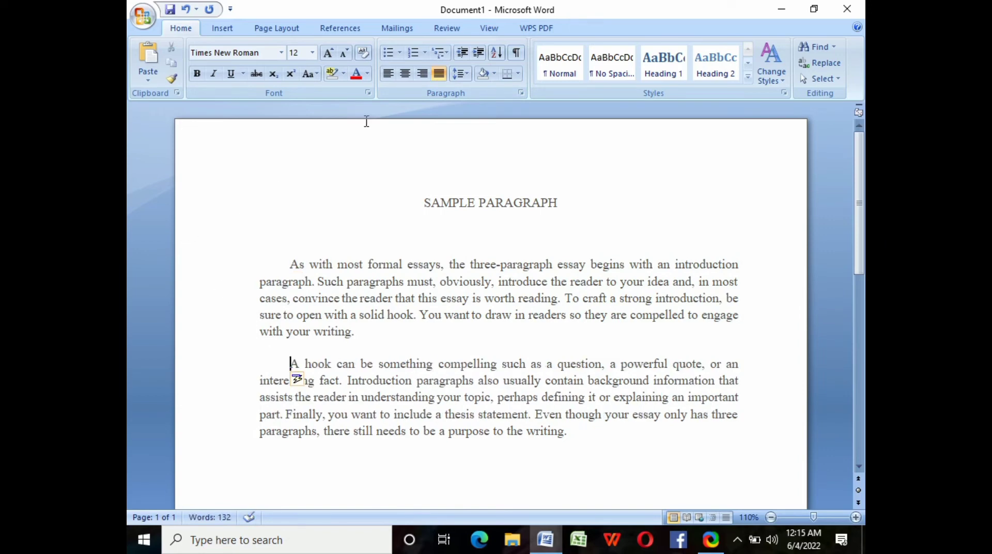
- Create a new document from the installed Median Resume template
left_click(145, 20)
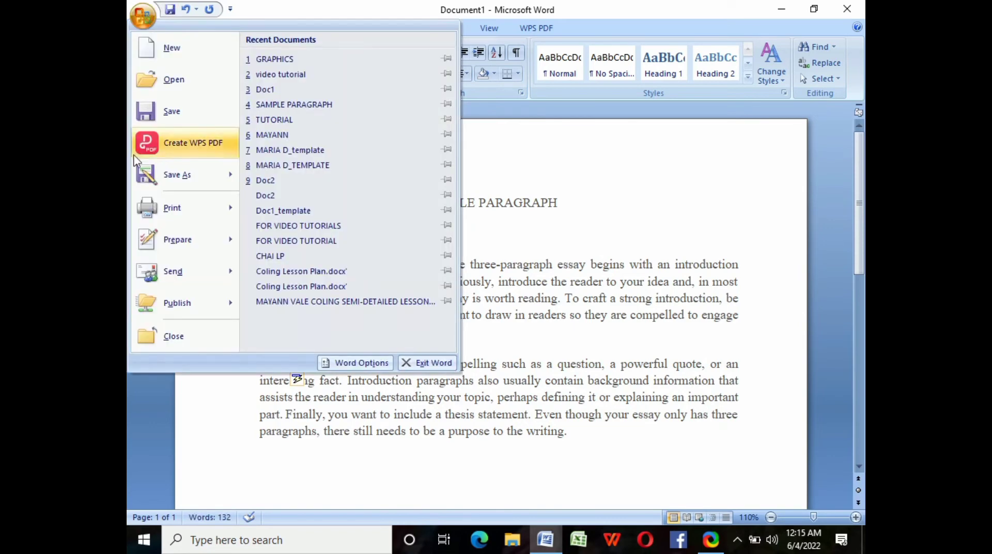
mouse_move(191, 175)
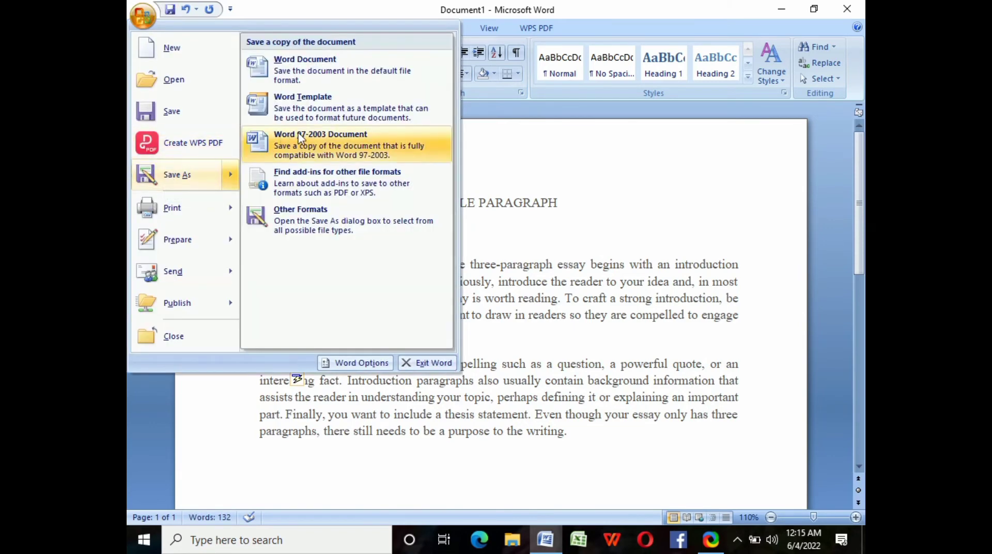
key("Escape")
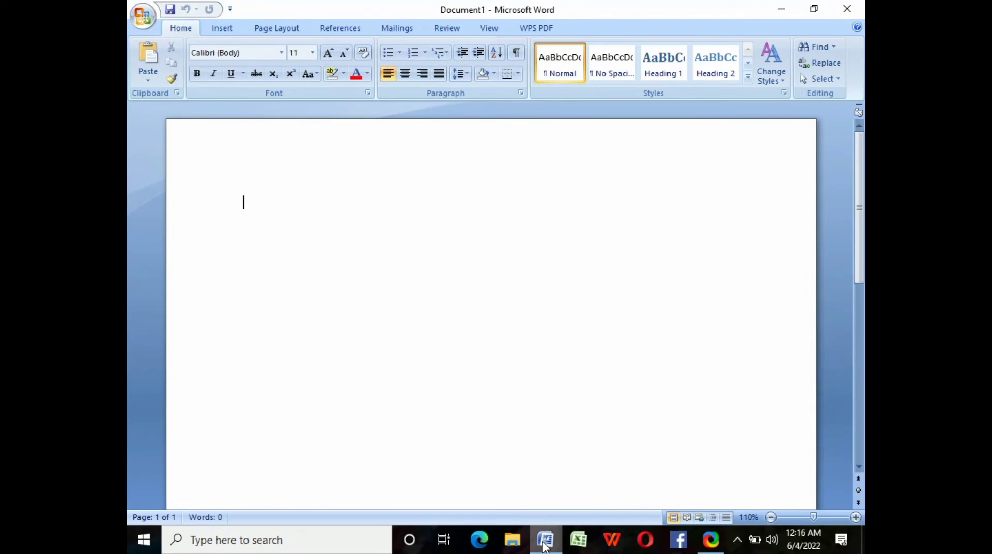
left_click(146, 19)
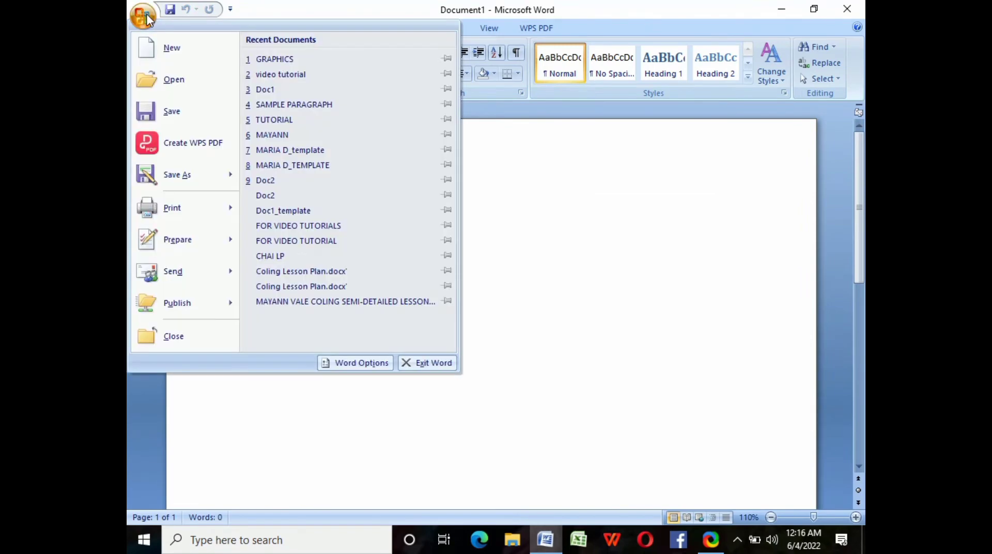
left_click(167, 47)
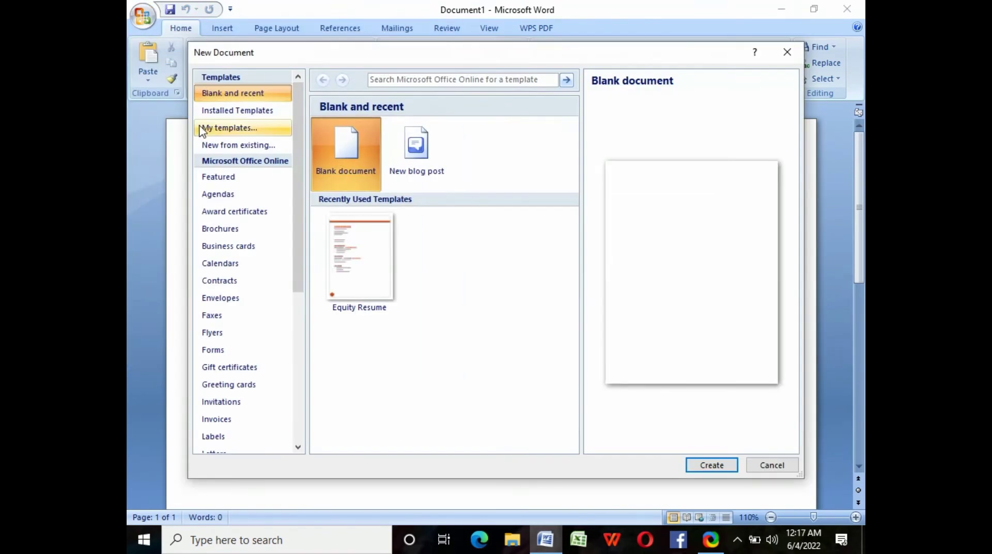
left_click(230, 110)
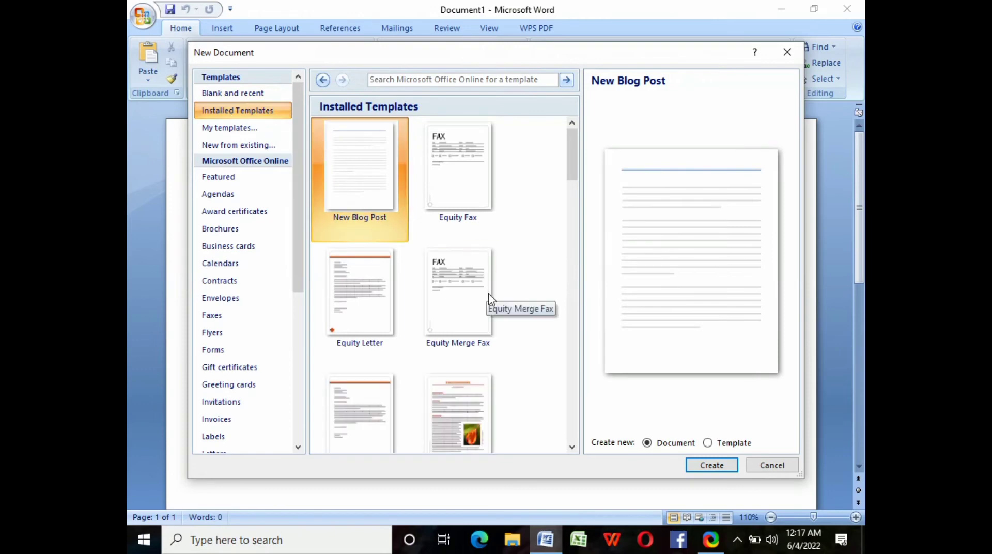
left_click(572, 448)
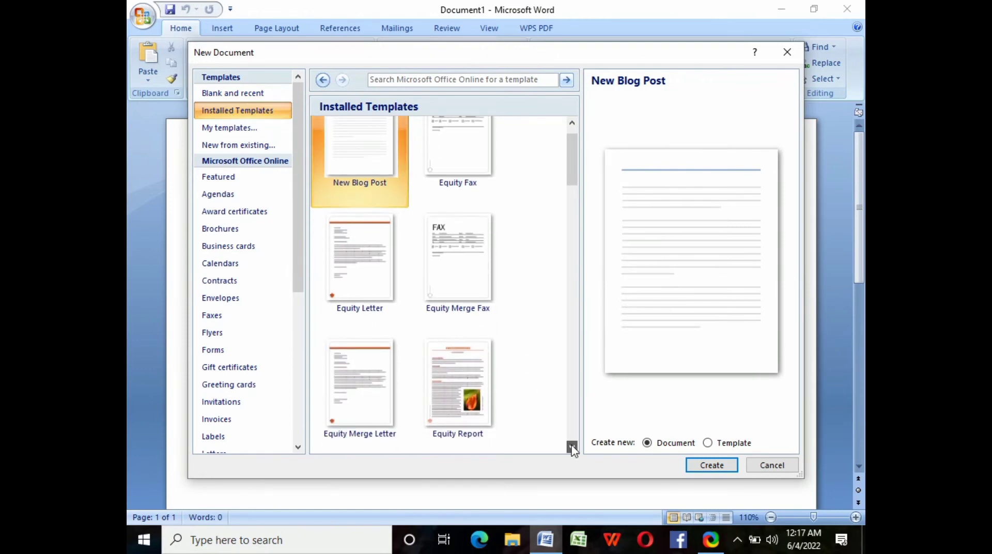
left_click_drag(572, 448, 572, 449)
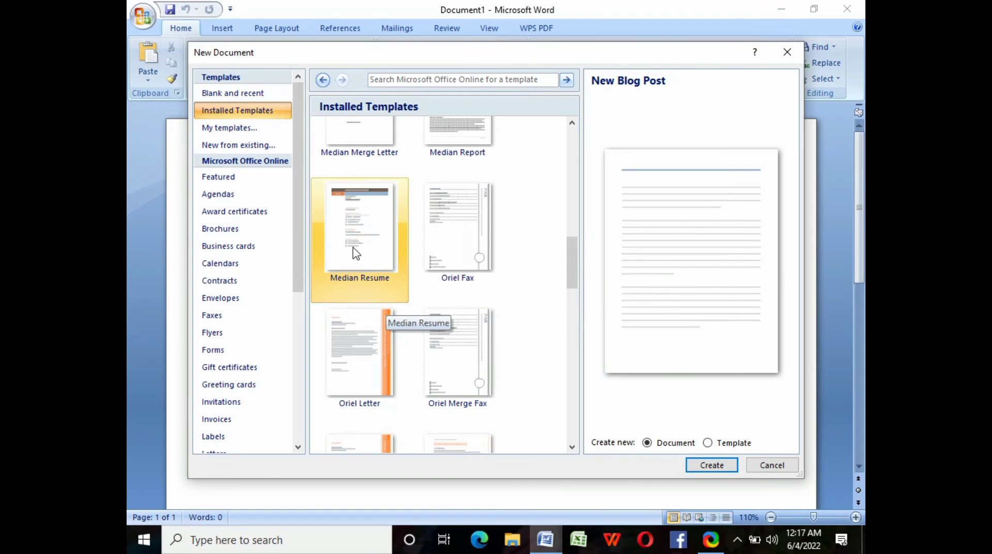
left_click(356, 253)
left_click(712, 465)
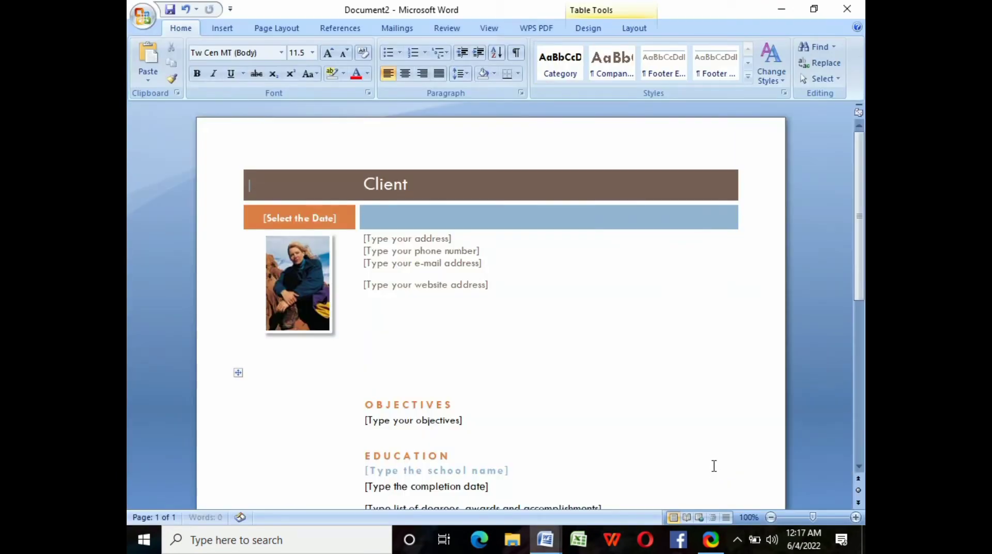
- Enter the applicant's name and the date JUNE 03, 2022 in the resume header
left_click(588, 371)
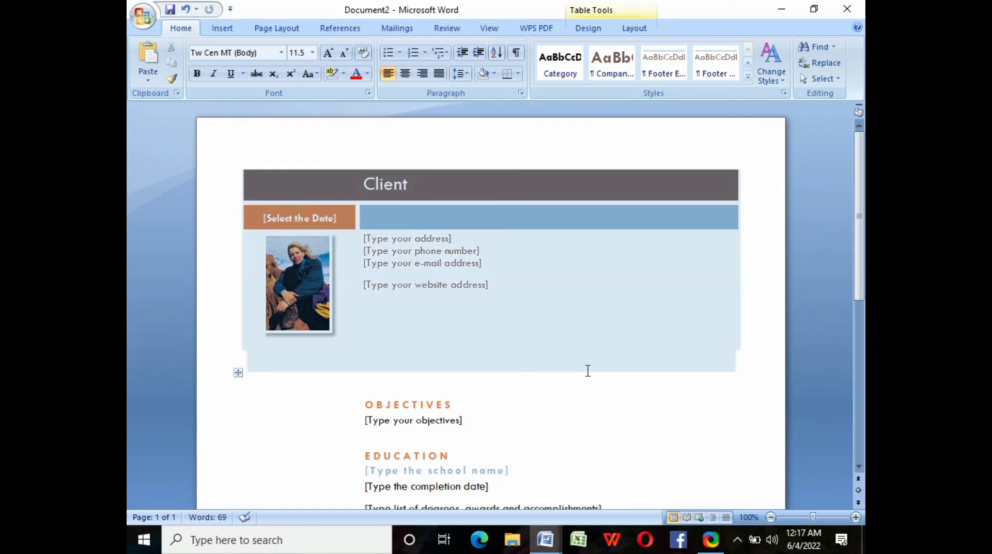
left_click(417, 187)
key("BackSpace")
key("BackSpace")
key("BackSpace")
key("BackSpace")
key("BackSpace")
key("BackSpace")
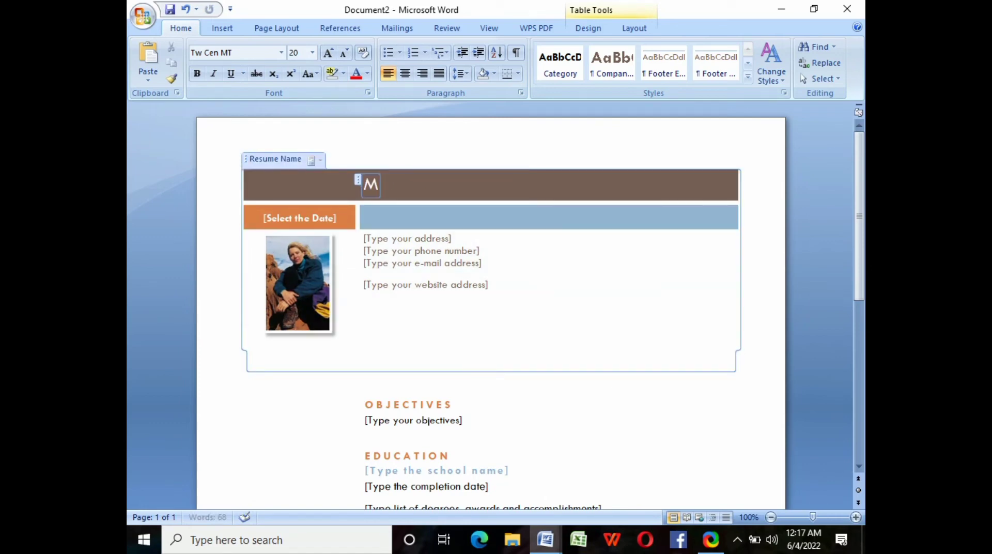
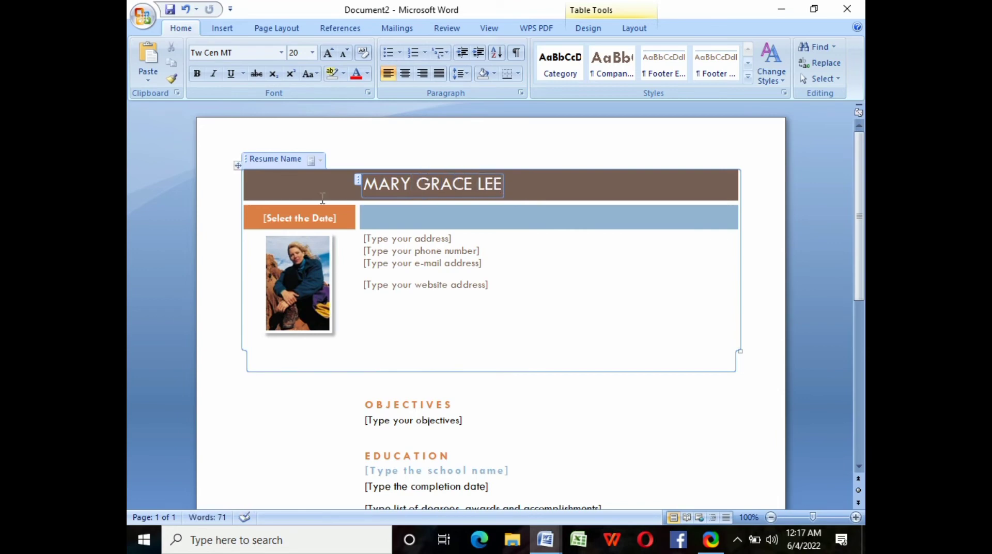
left_click(333, 218)
key("Delete")
type("JUNE")
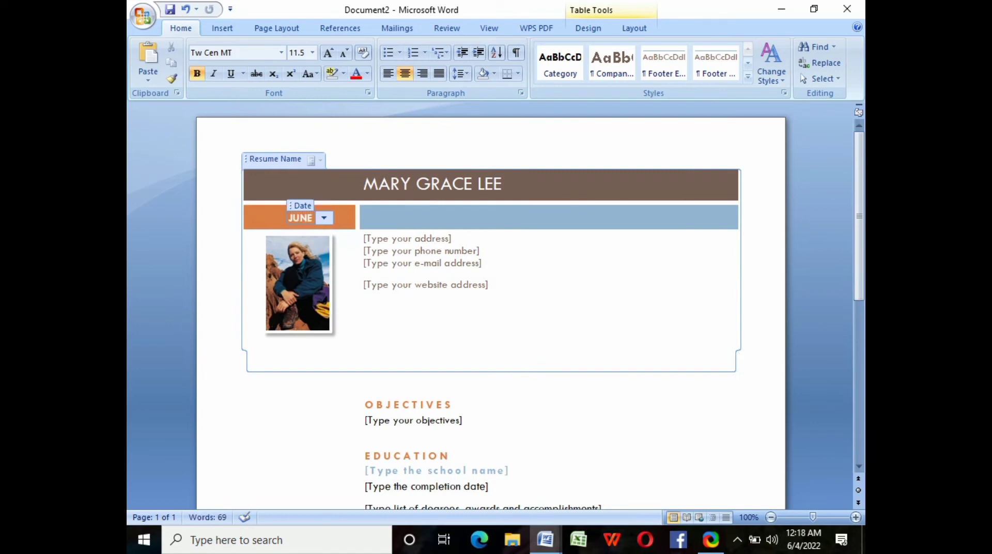
type(" 03, 2022")
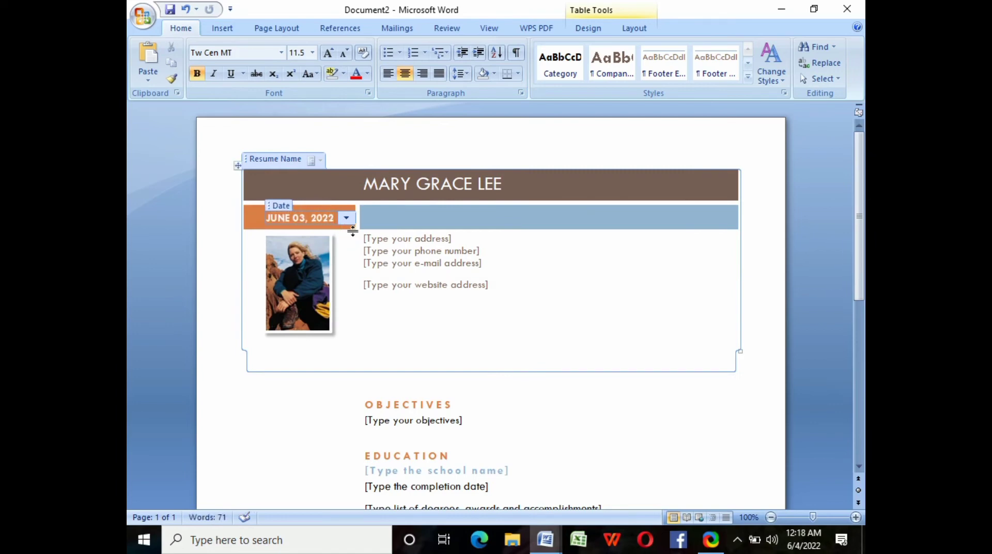
- Replace the address, phone number and e-mail placeholders with the applicant's contact details
left_click(444, 239)
key("Delete")
type("MANILA, PHILLIPINES")
left_click(475, 250)
key("Delete")
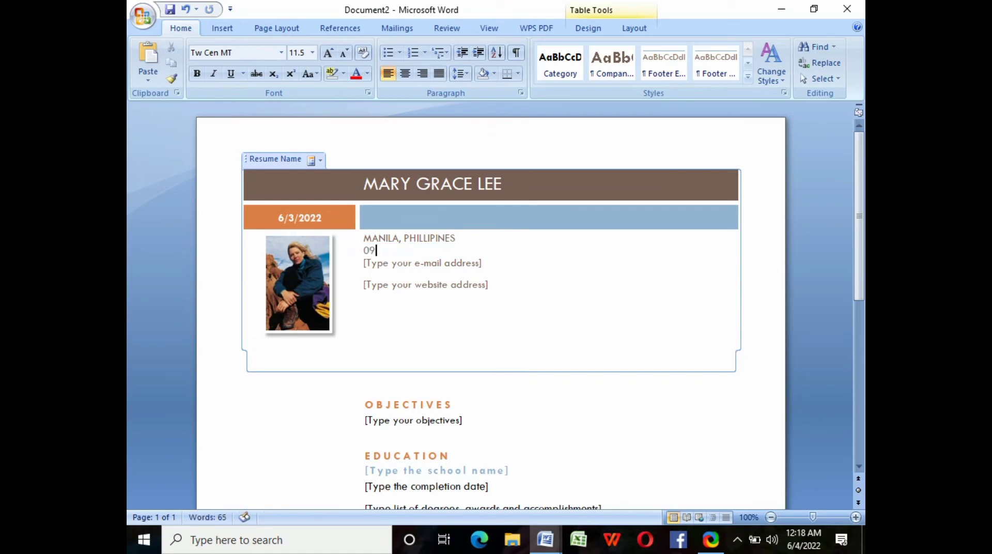
left_click(481, 263)
key("BackSpace")
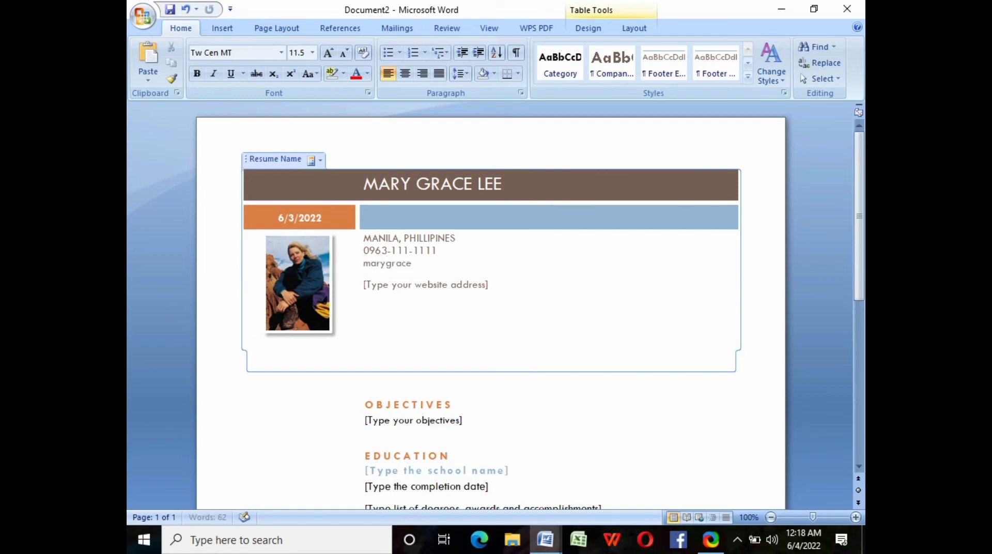
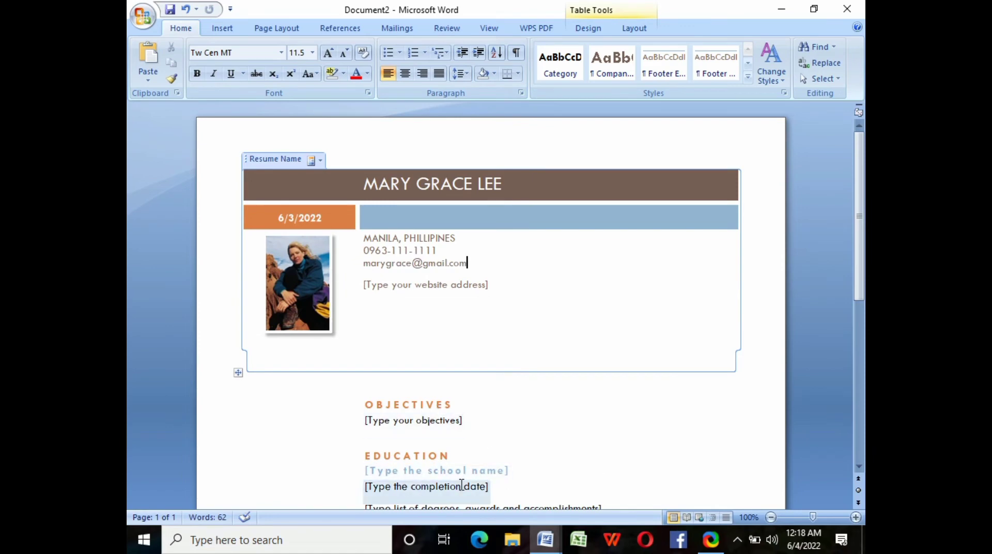
- Start saving the resume with Save As
left_click(858, 467)
left_click_drag(859, 468, 859, 473)
left_click(143, 14)
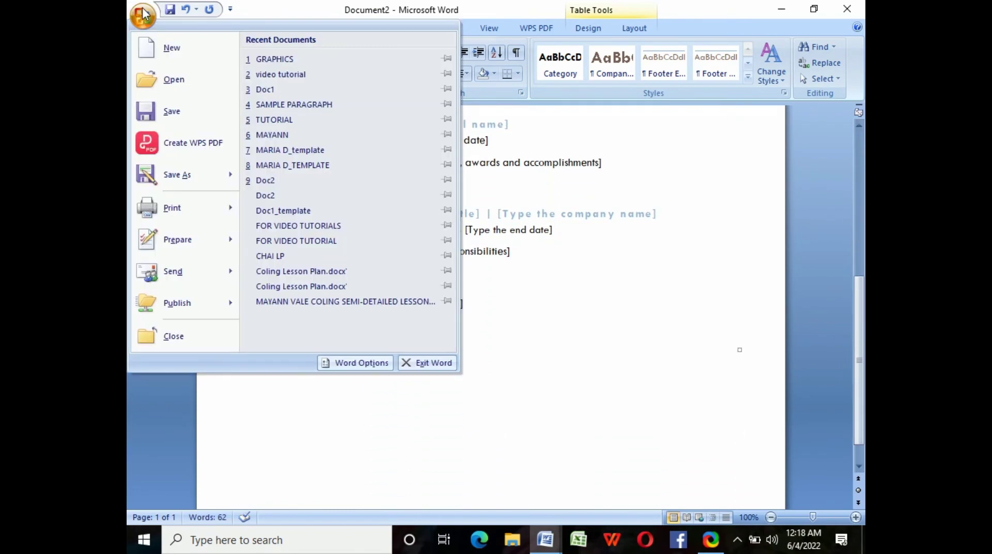
left_click(172, 175)
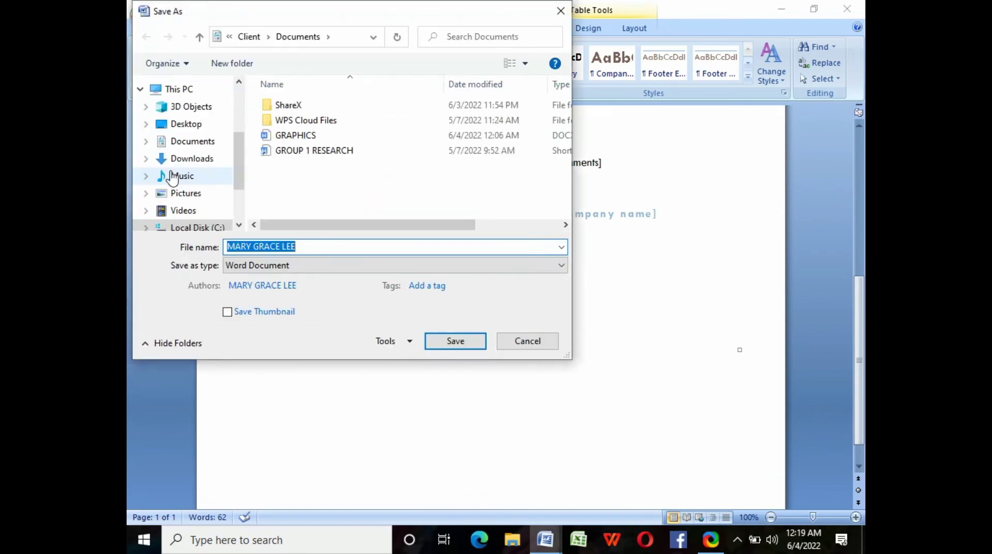
- Pick Documents as the save location, then launch PowerPoint 2007 from search results
left_click(178, 141)
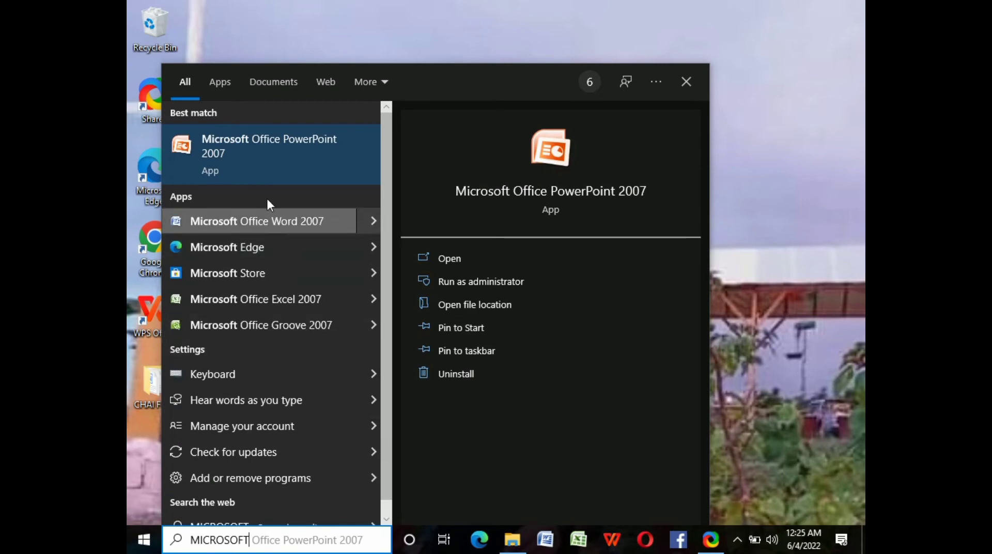
left_click(276, 163)
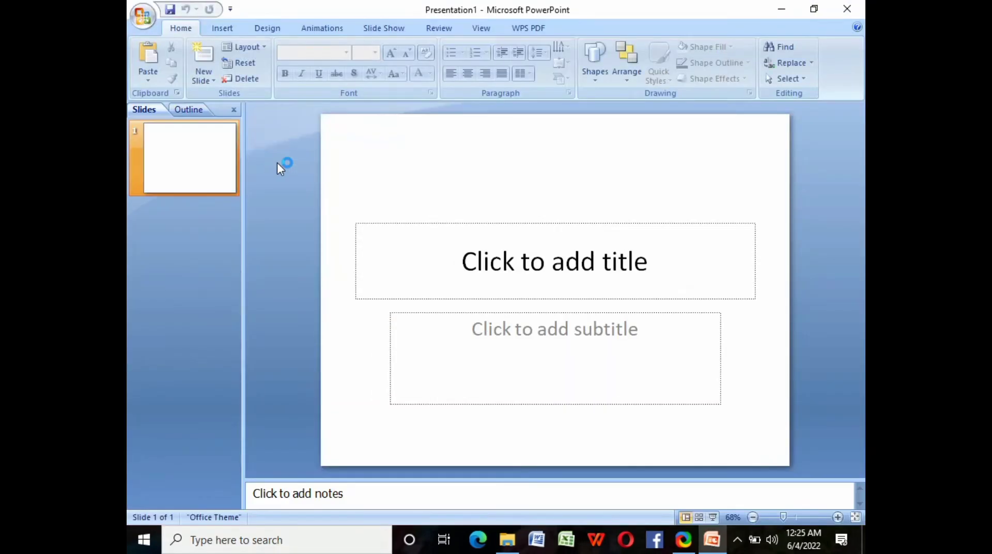
- Create a new blank presentation
left_click(146, 16)
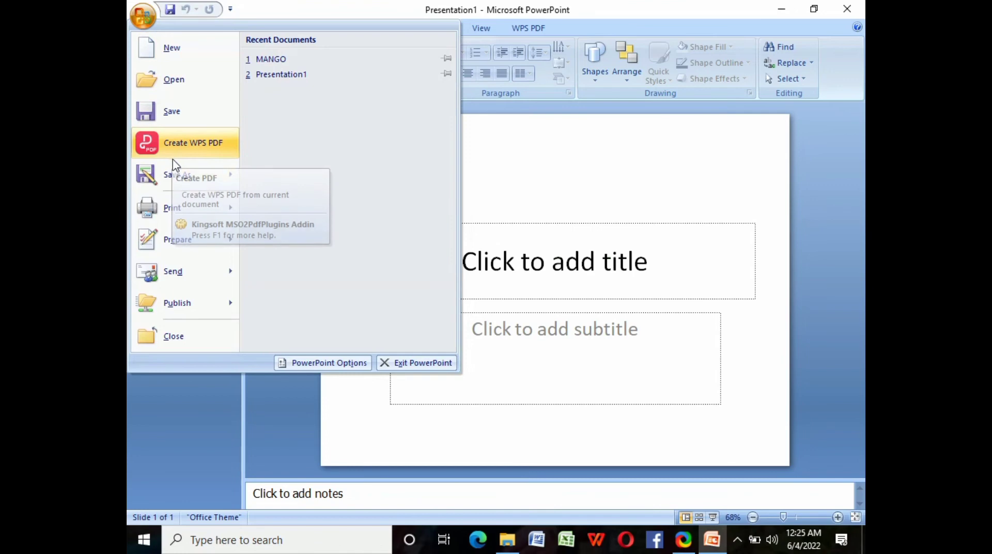
mouse_move(177, 176)
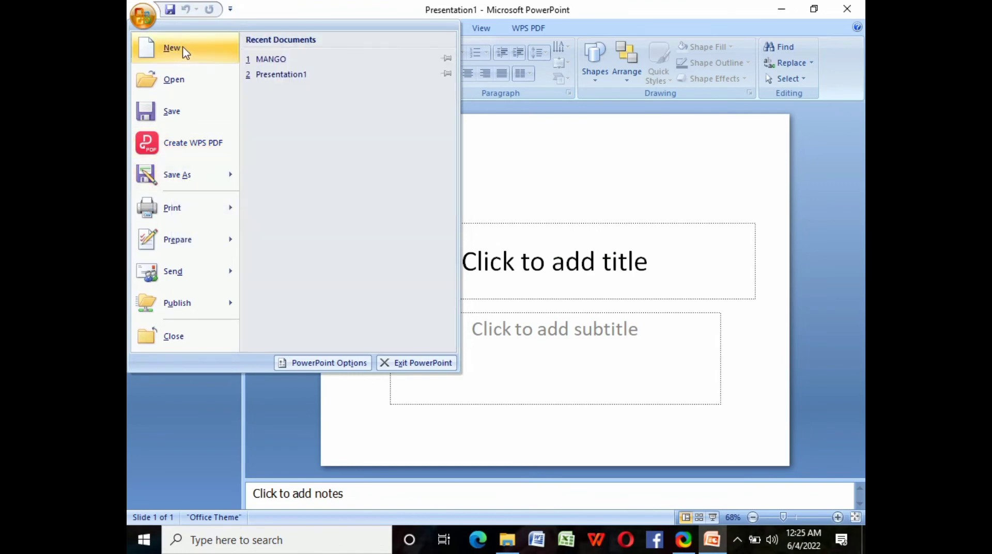
left_click(172, 48)
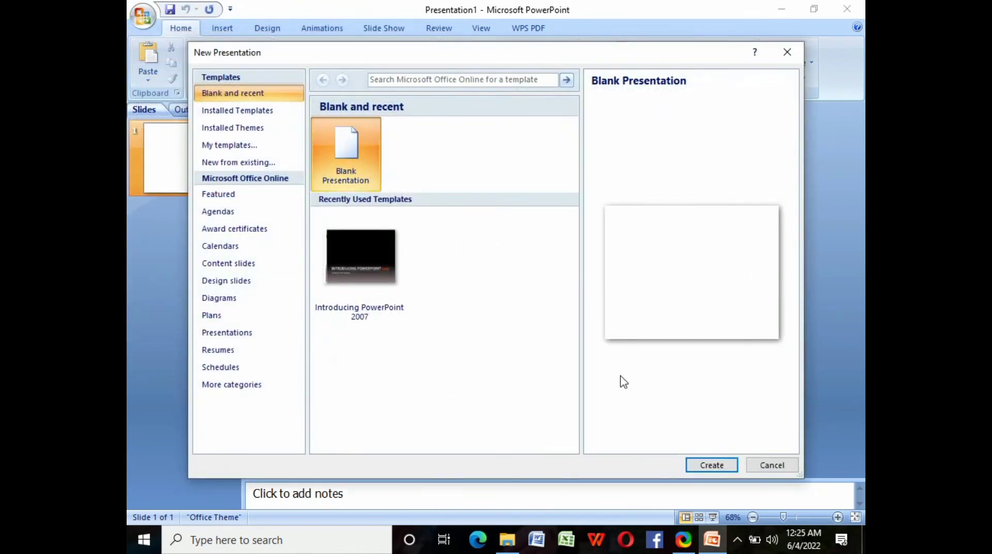
left_click(721, 467)
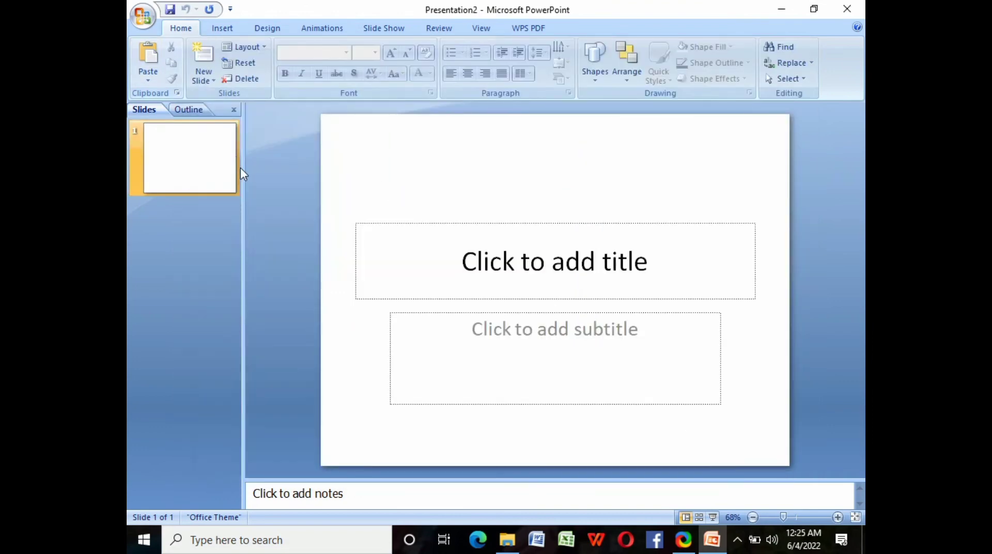
- Title the slide CORONA-VIRUS, move the title near the top, and make it bold
left_click(651, 261)
type("CORONA")
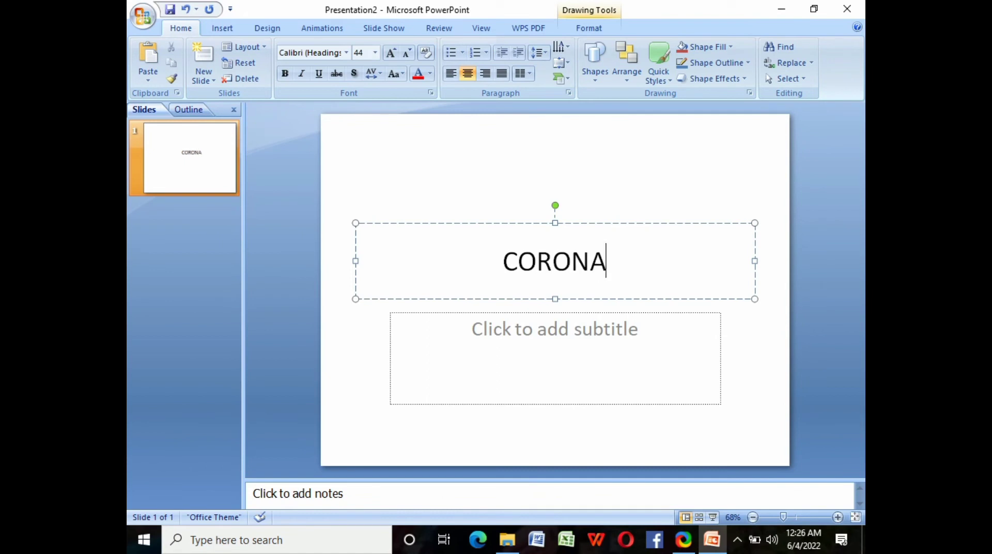
type("-VIRUS")
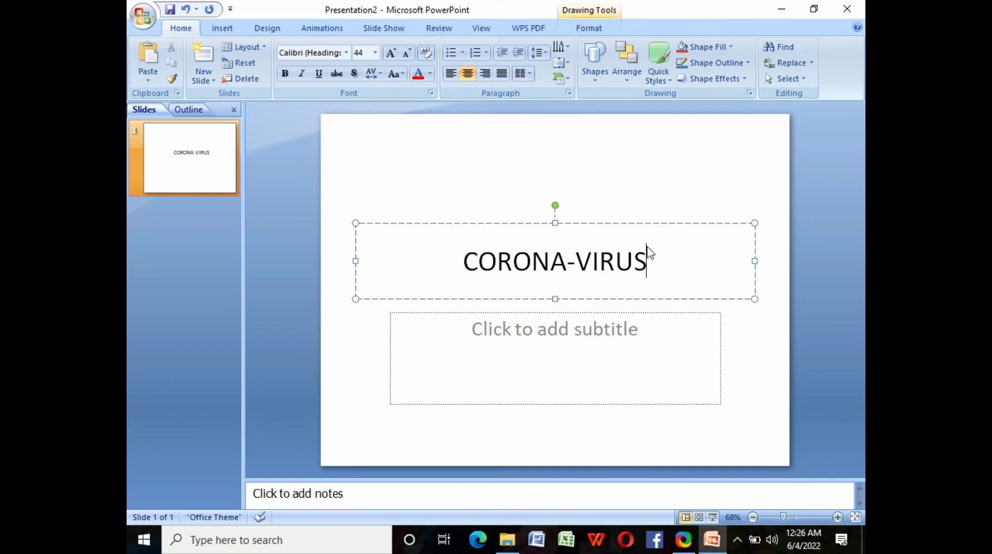
left_click_drag(545, 223, 548, 149)
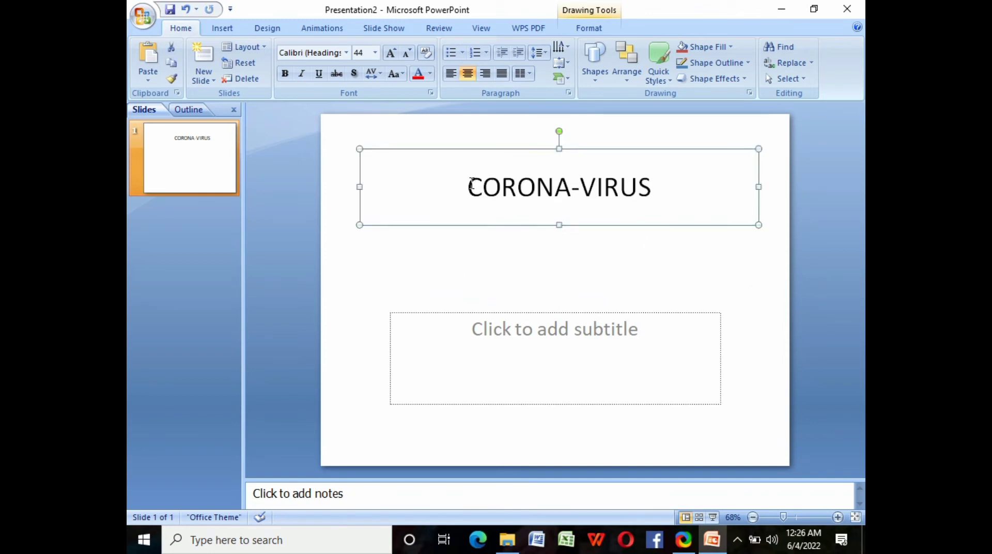
left_click_drag(467, 185, 682, 169)
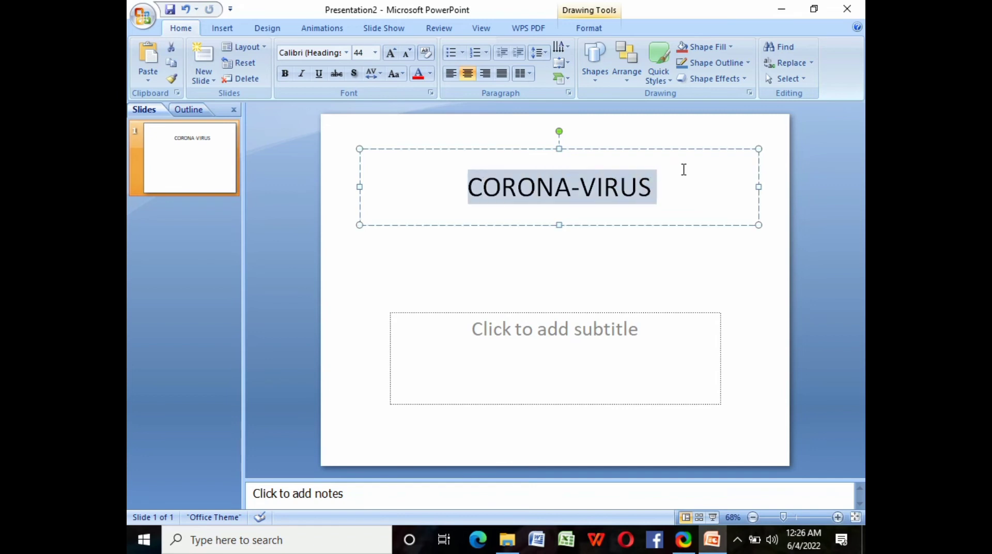
left_click(289, 75)
left_click(465, 276)
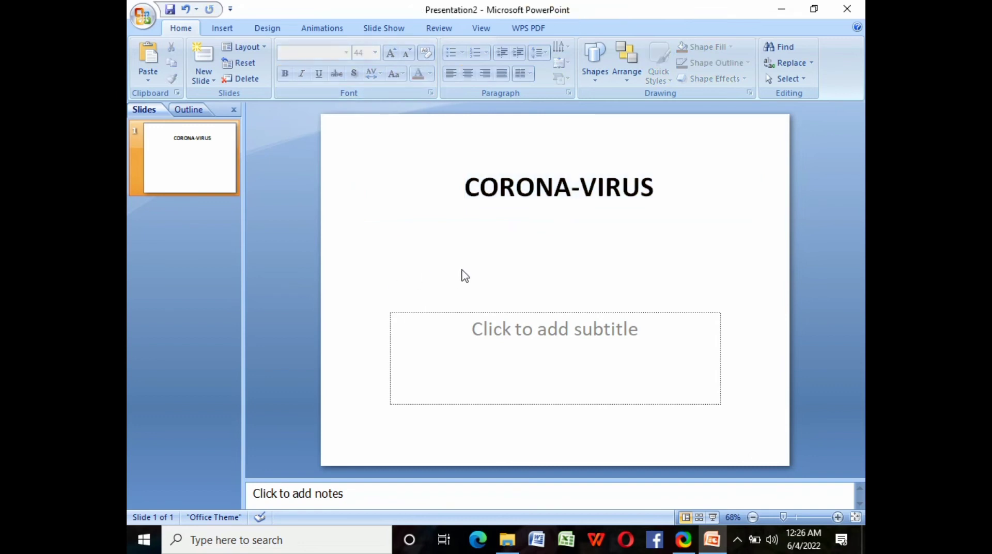
- Delete the empty subtitle box and apply the Civic theme
left_click(481, 312)
key("Delete")
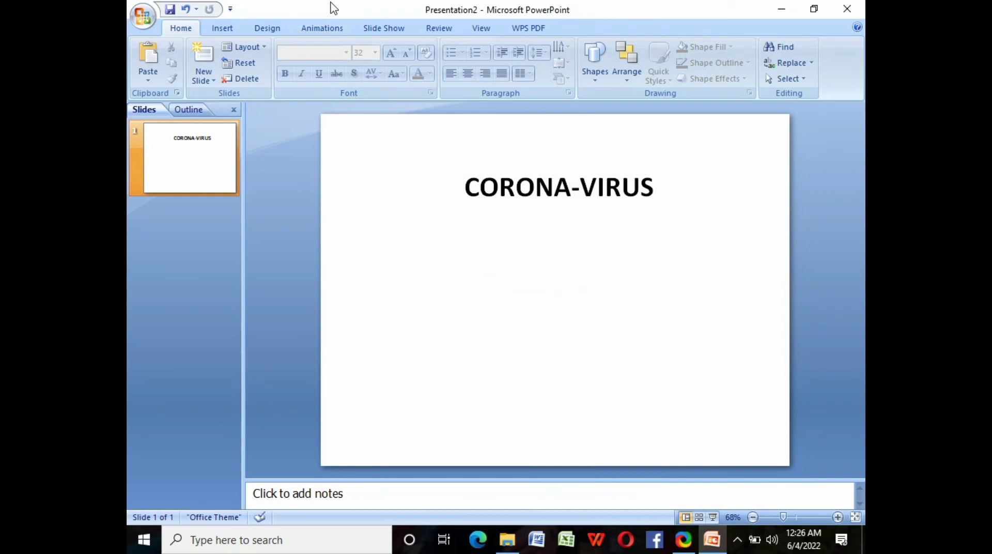
left_click(266, 28)
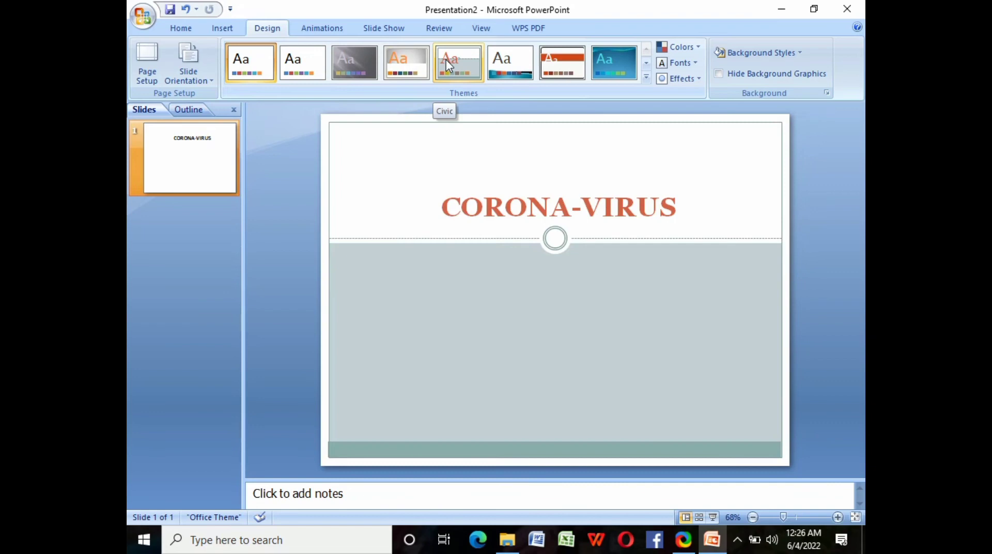
left_click(445, 60)
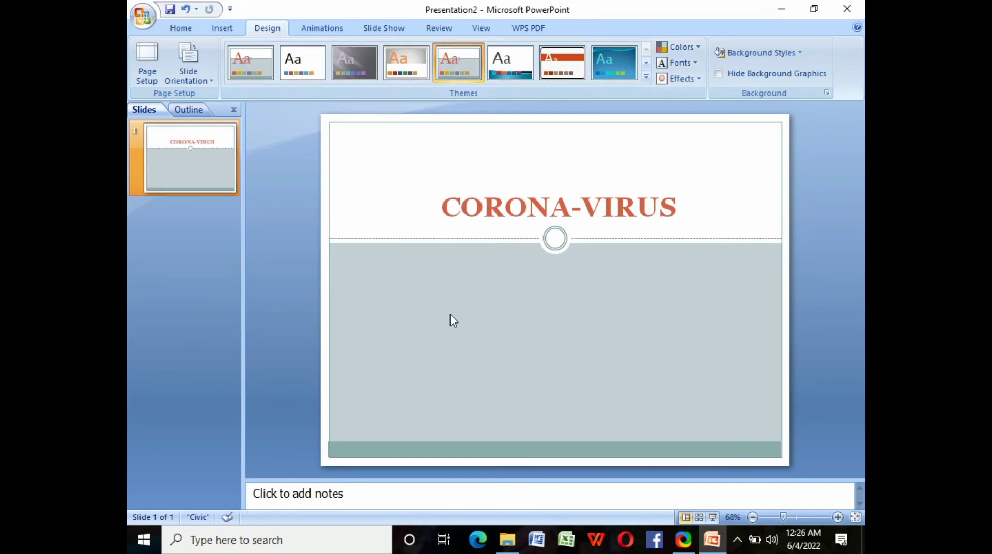
left_click(181, 31)
- Insert the CORONAVIRUS PIC picture onto the title slide
left_click(222, 30)
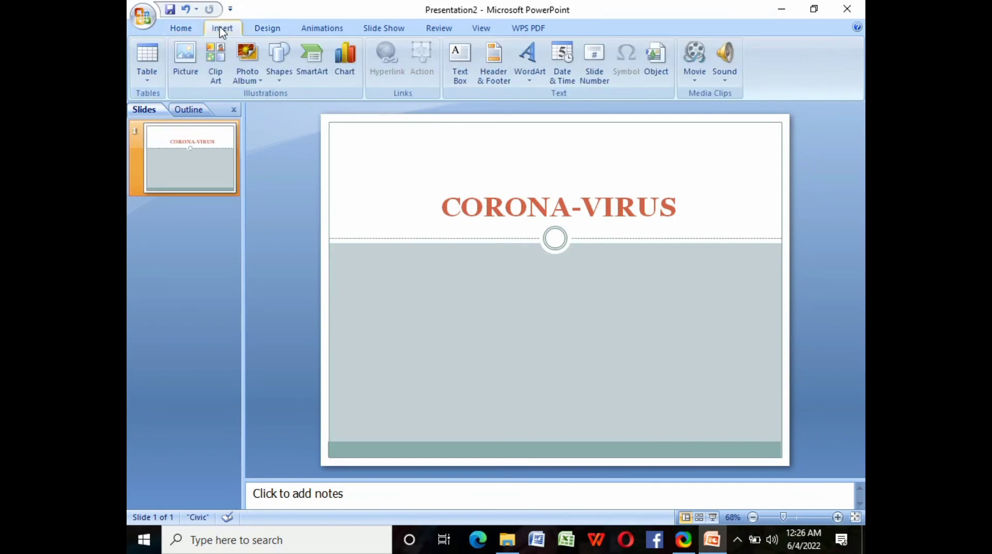
left_click(189, 53)
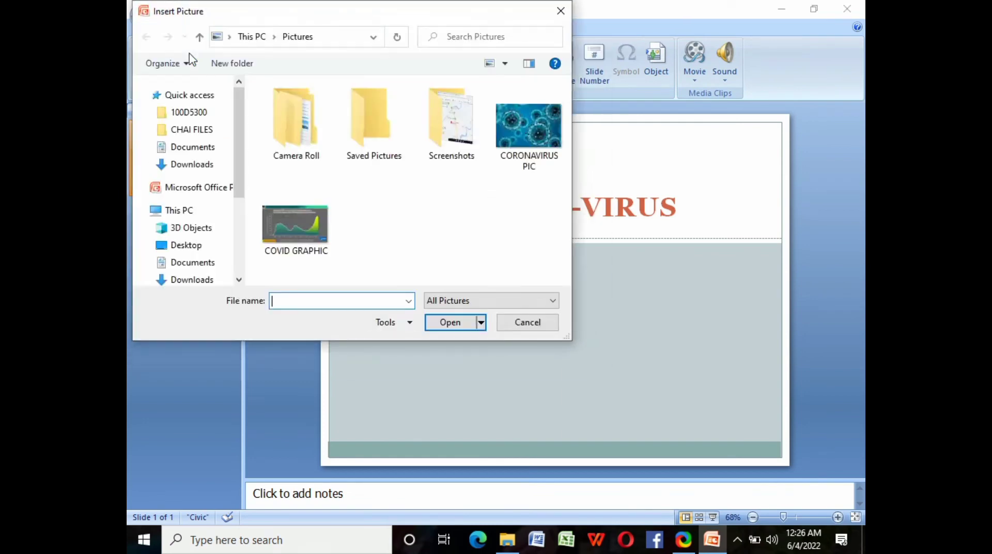
right_click(513, 129)
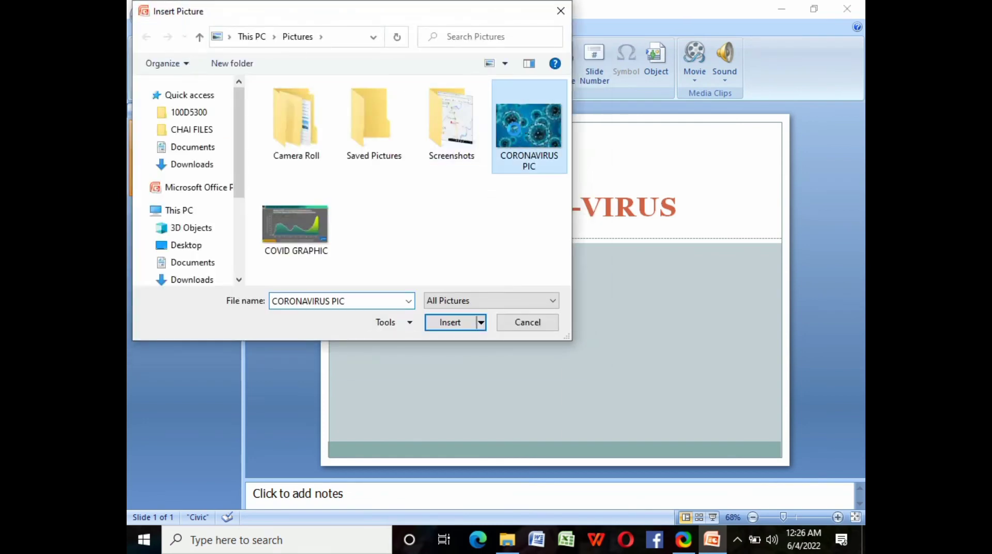
left_click(520, 122)
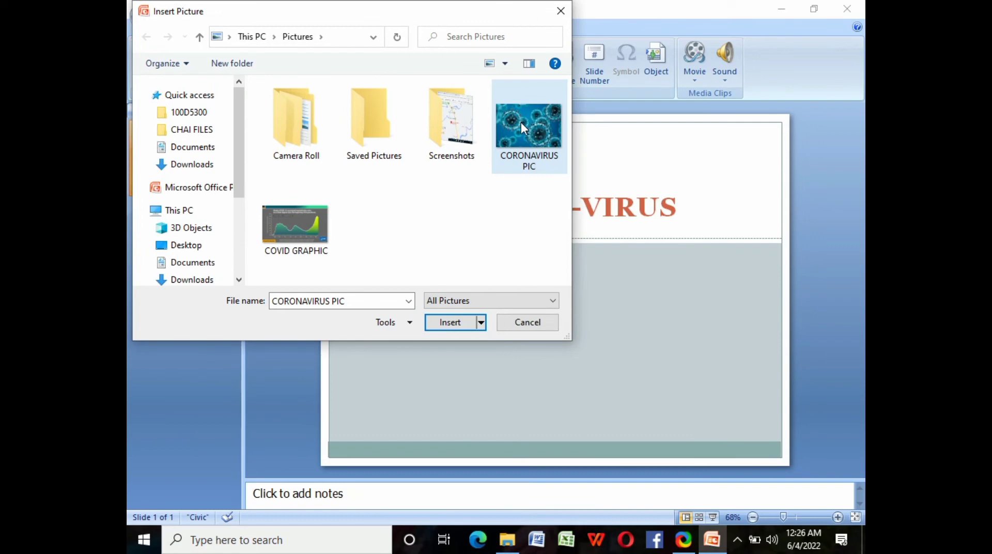
left_click(450, 322)
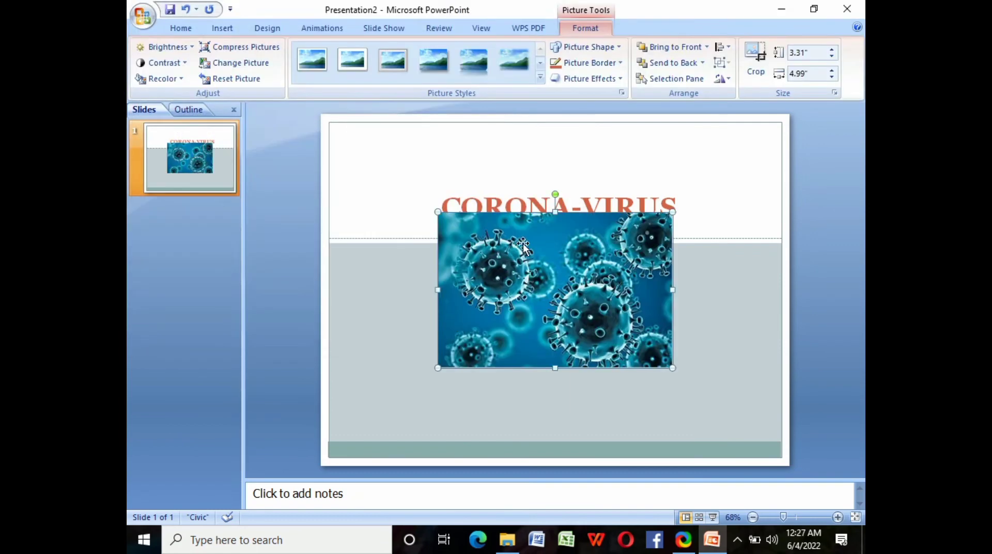
- Stretch the picture to 4.15 by 9.67 inches across the slide beneath the title
left_click_drag(550, 214, 551, 286)
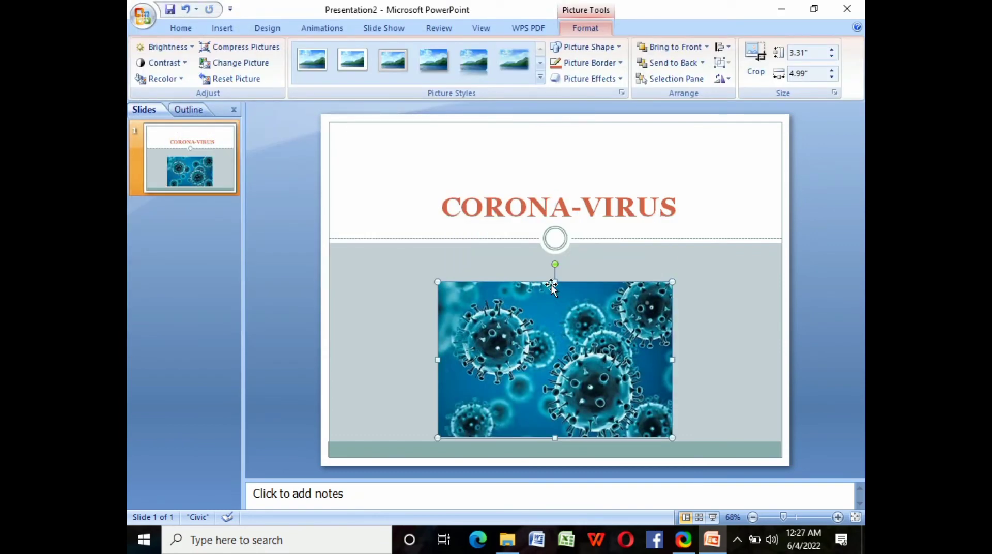
left_click_drag(673, 282, 731, 242)
left_click_drag(438, 339, 328, 339)
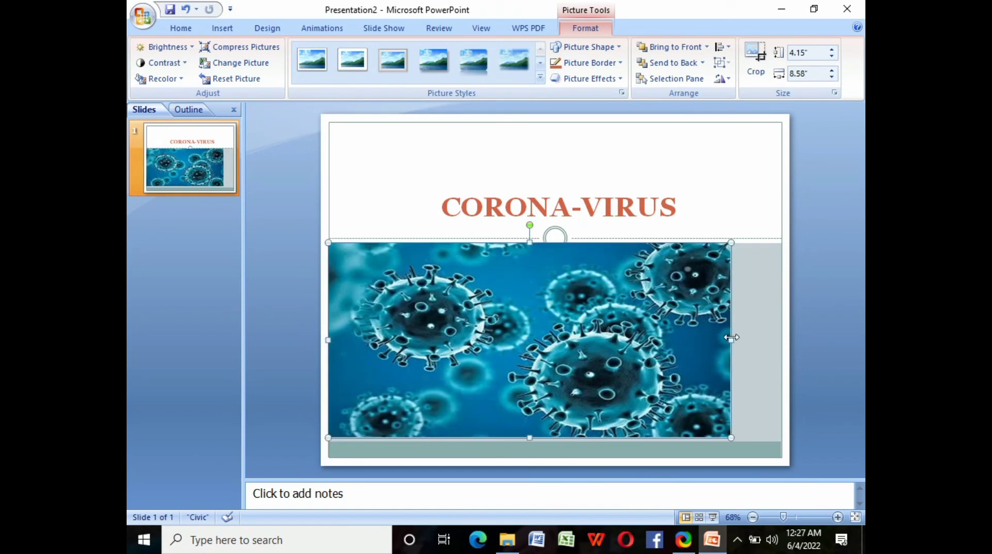
left_click_drag(731, 339, 759, 327)
left_click_drag(781, 320, 782, 320)
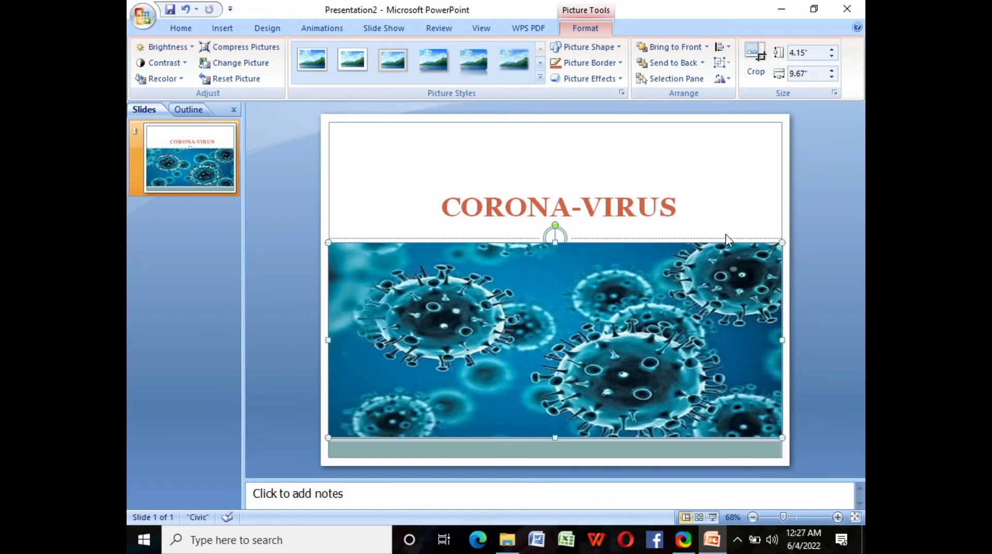
left_click(716, 196)
left_click_drag(331, 250, 208, 66)
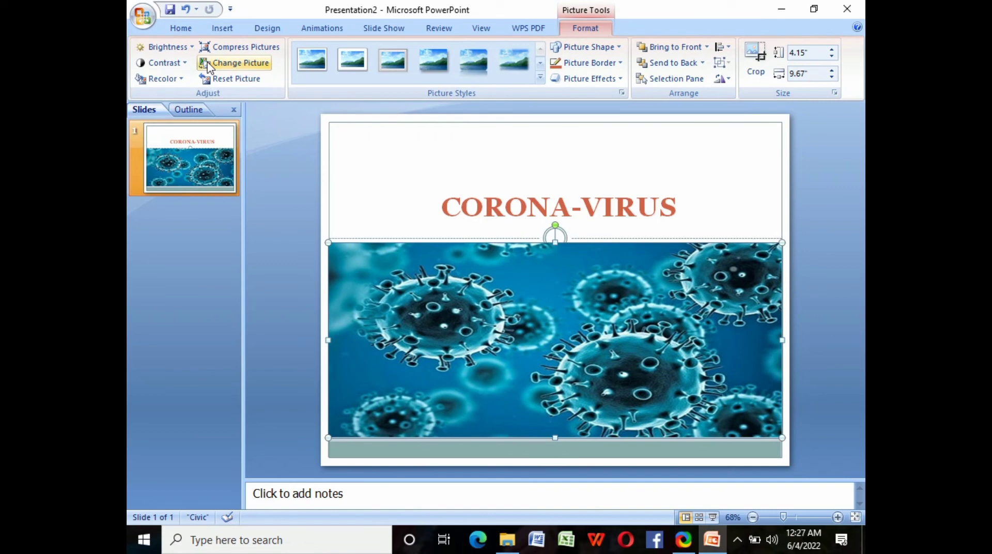
left_click(185, 31)
- Add a Title and Content slide titled GRAPHICS
left_click(208, 80)
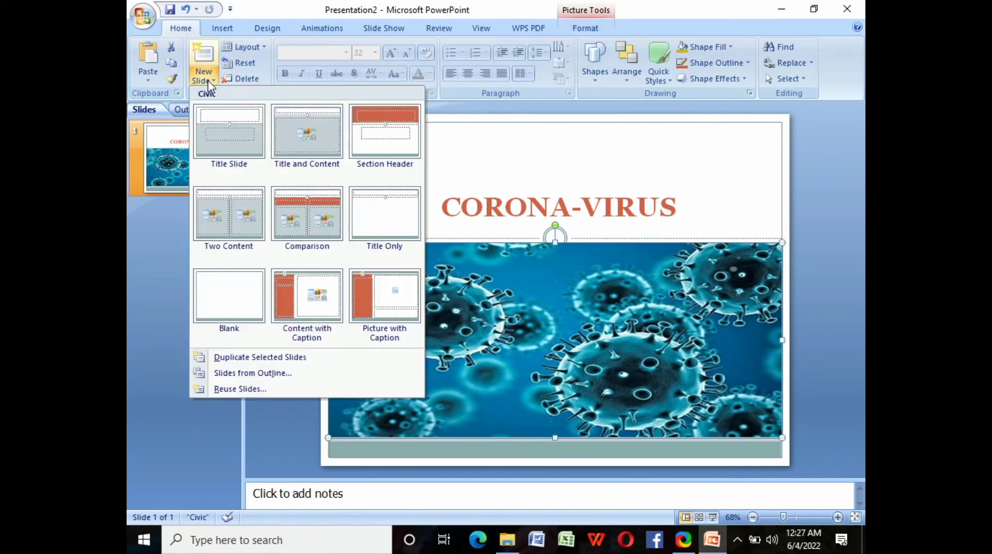
left_click(294, 123)
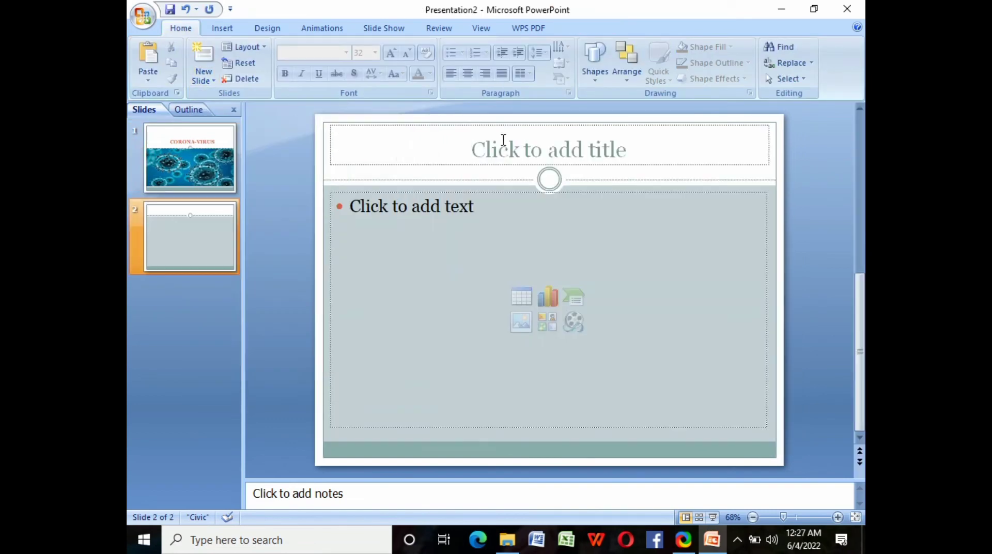
left_click(639, 147)
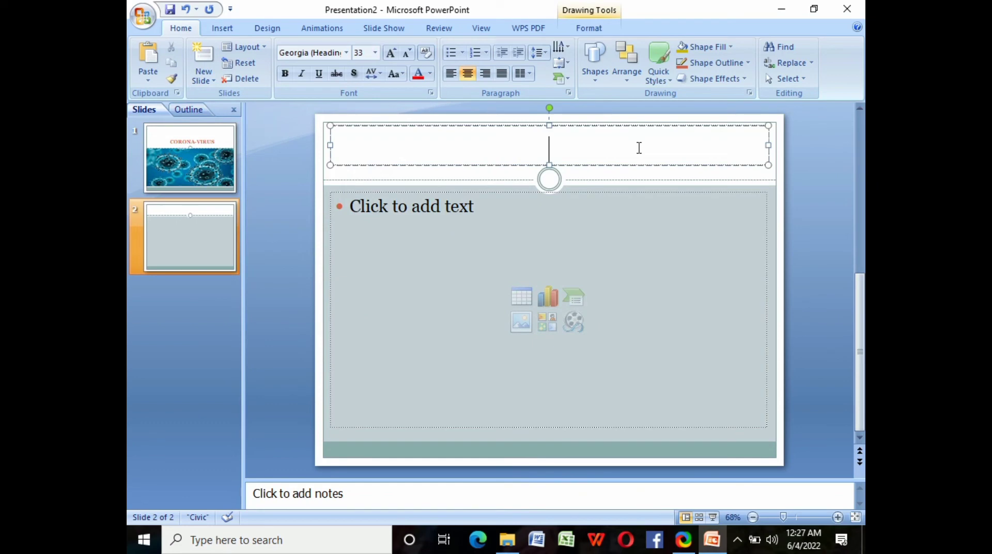
type("GRAPHICS")
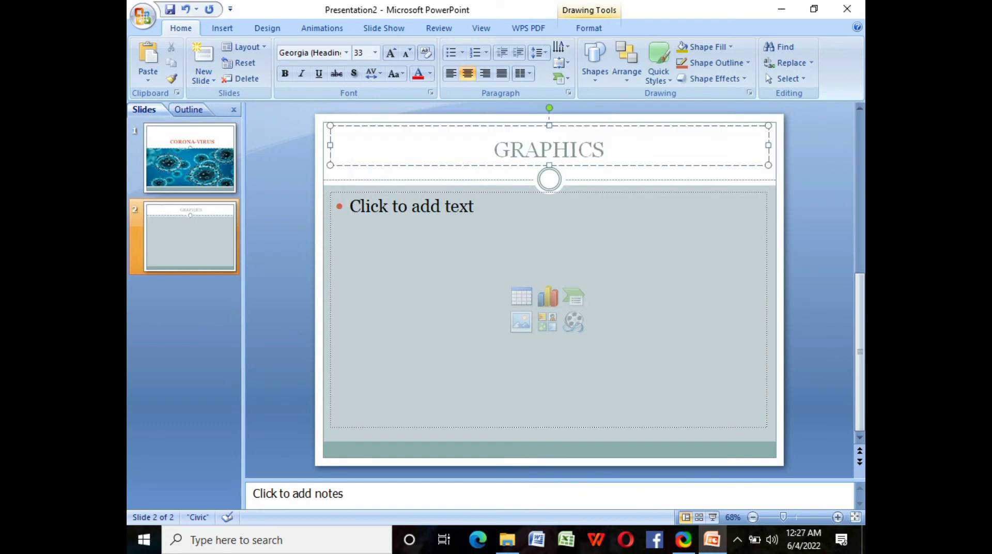
- Insert a Basic Block List SmartArt reading LOCKDOWN, HEADACHE, COUGH, SNEEZING, POSITIVE
left_click(572, 299)
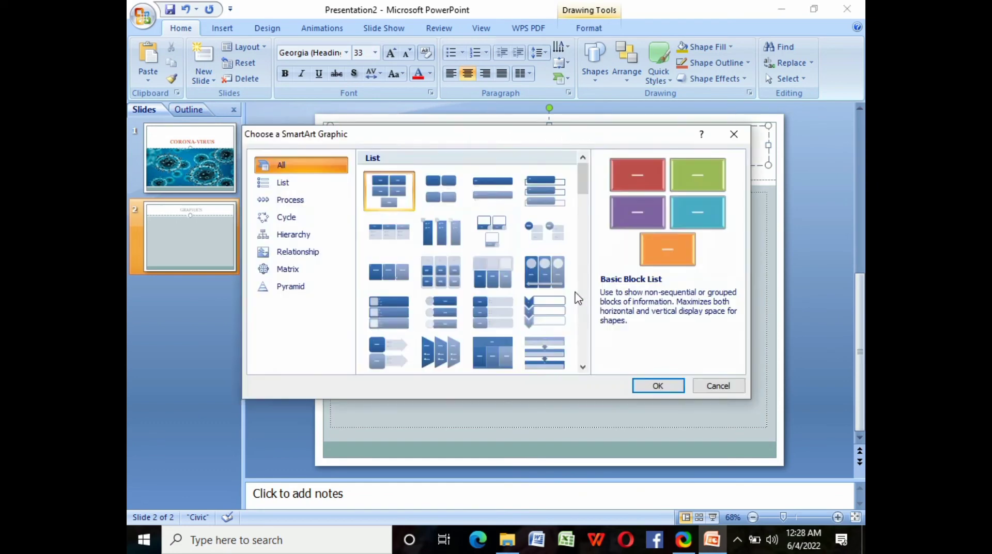
left_click(658, 385)
left_click(451, 259)
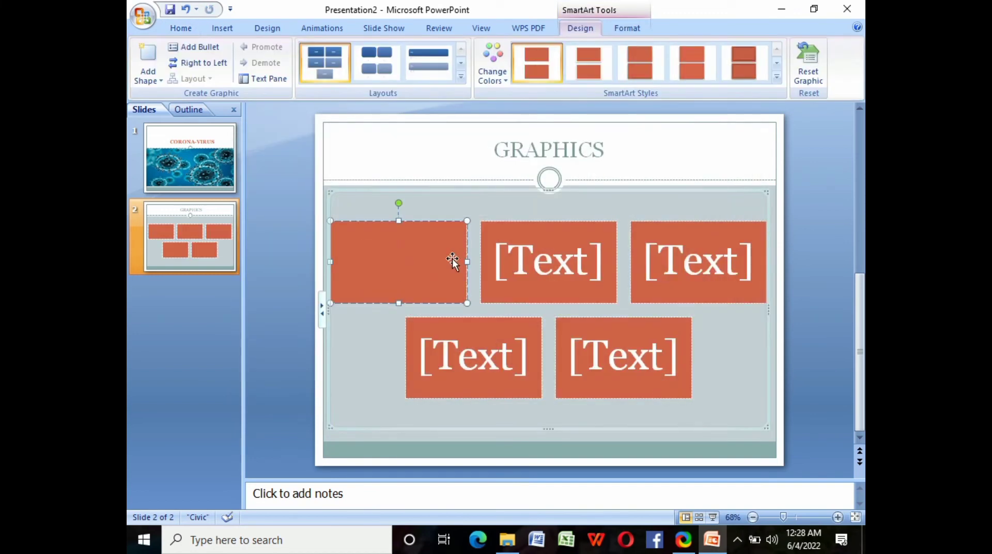
type("LOCKDOWN")
left_click(578, 259)
type("HEADACHE")
left_click(720, 259)
type("COUGH")
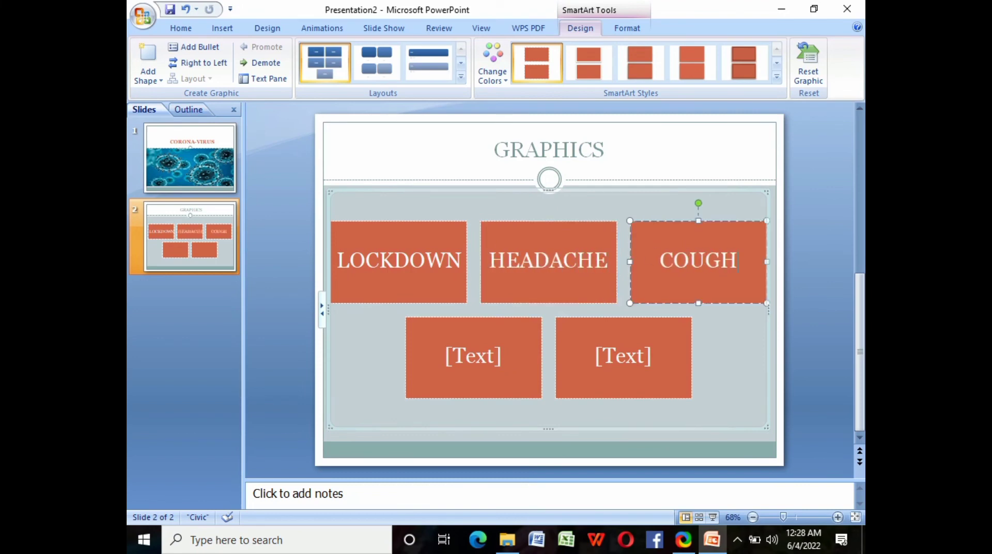
left_click(496, 350)
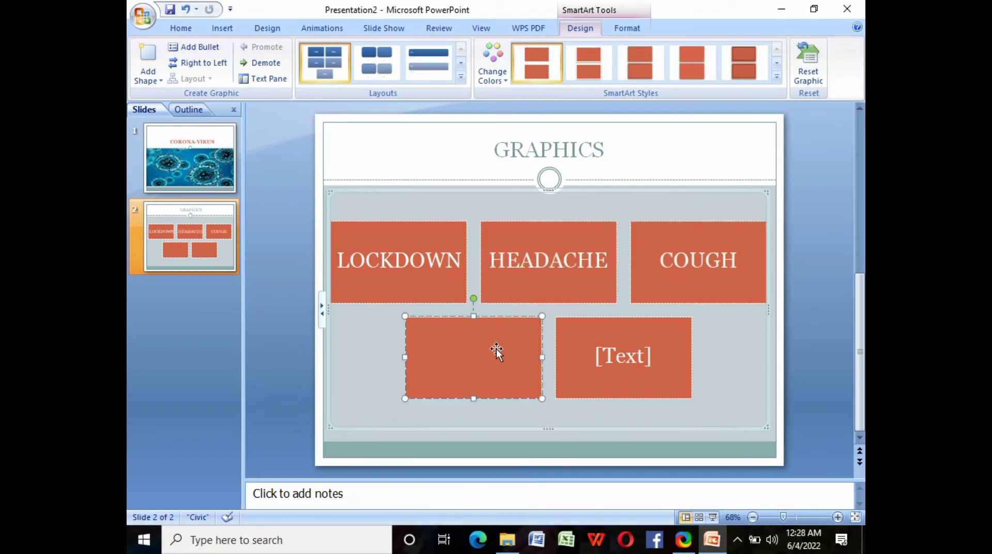
type("SNEEZING")
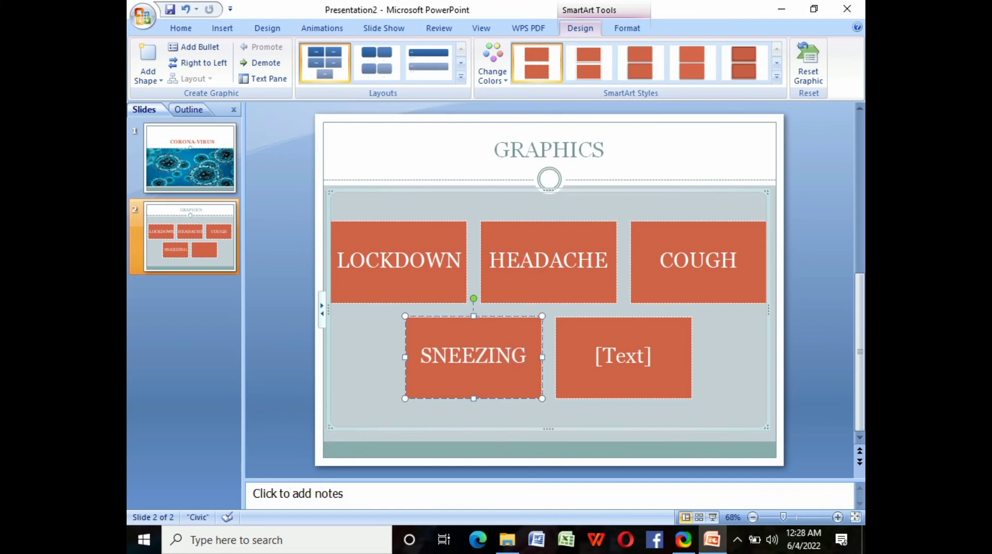
left_click(640, 357)
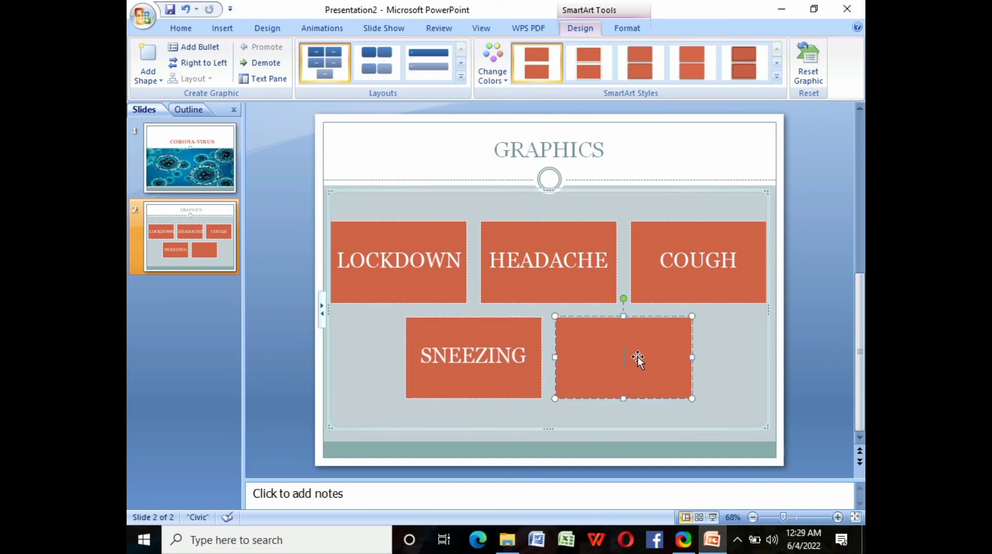
type("POSITIVE")
left_click(751, 406)
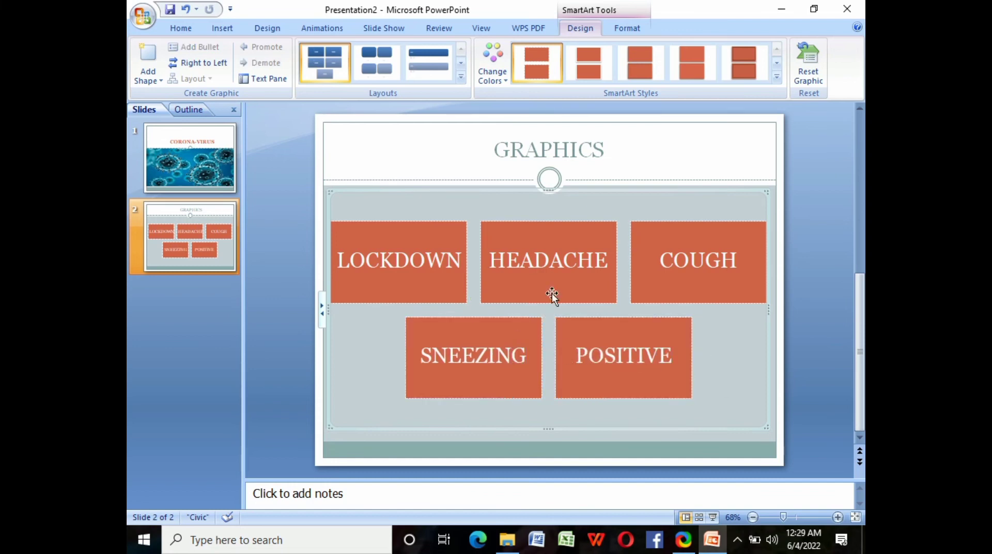
- Make the GRAPHICS title bold
left_click(496, 156)
double_click(497, 152)
left_click(285, 73)
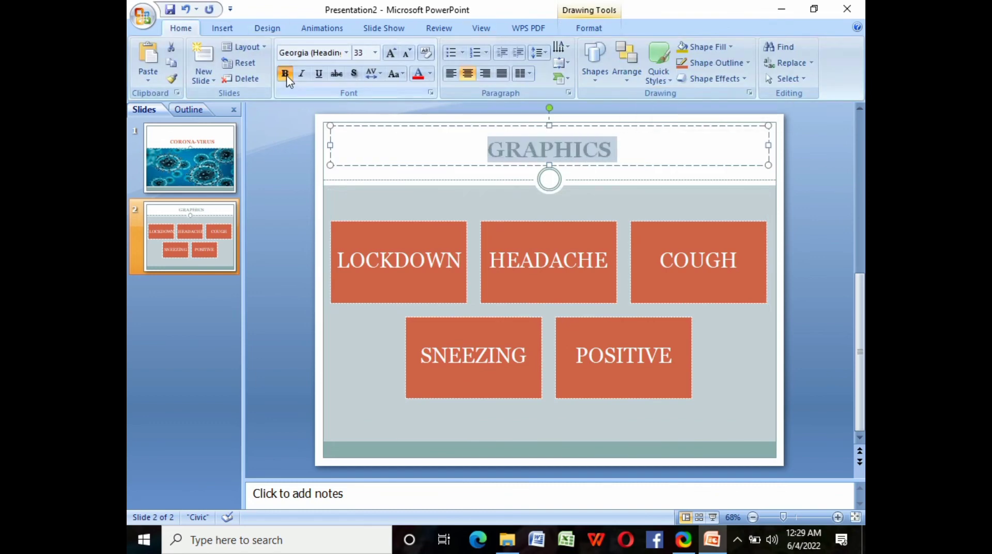
left_click(212, 78)
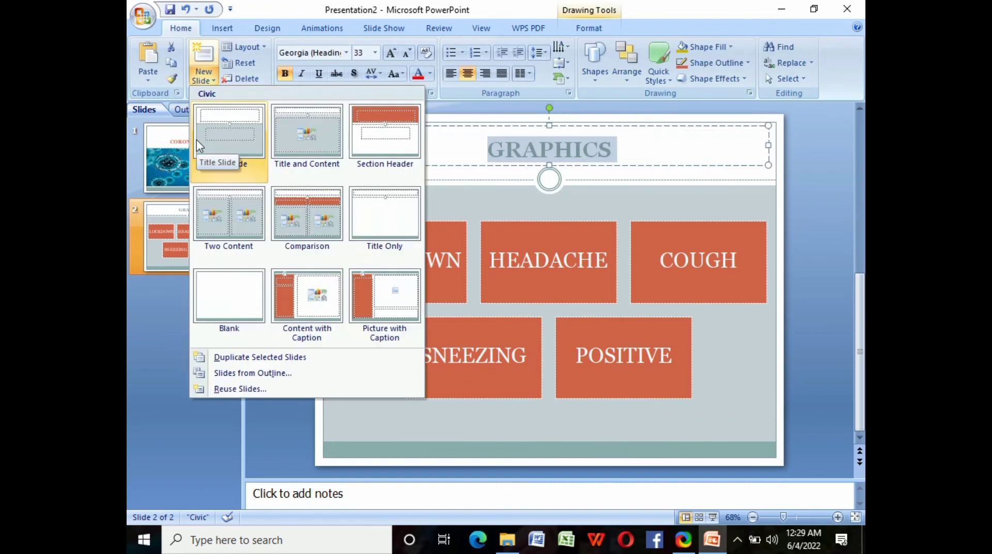
- Add a third Title and Content slide
left_click(302, 134)
left_click(207, 235)
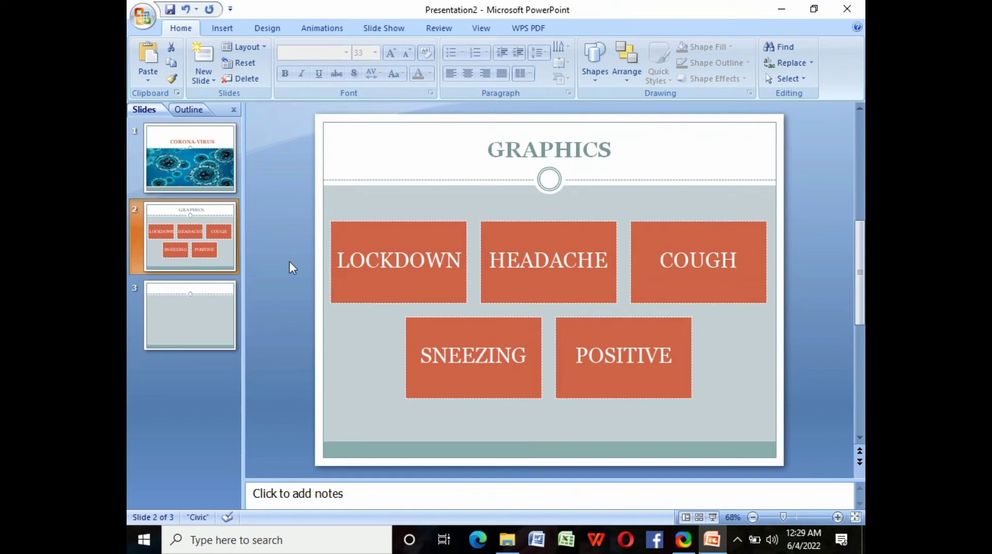
left_click(382, 290)
left_click(223, 29)
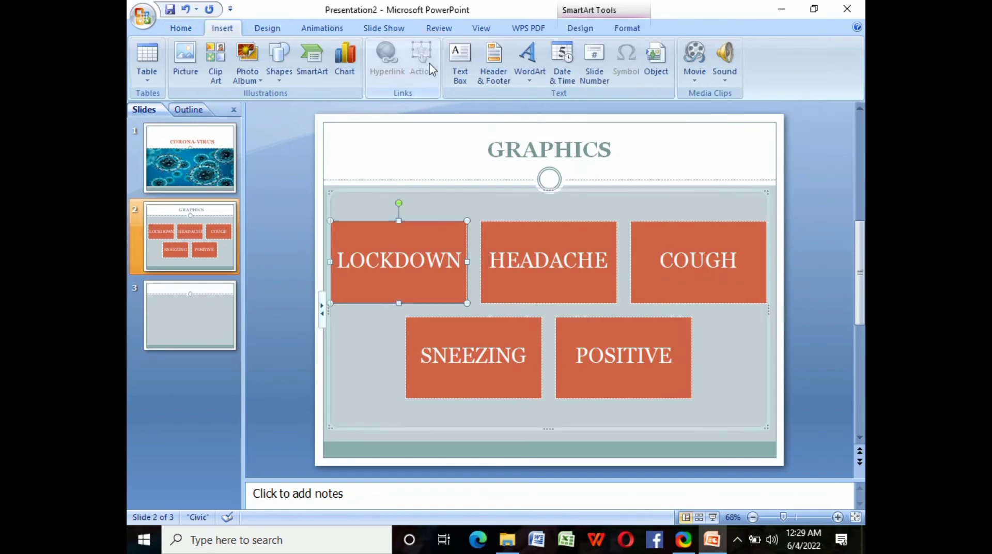
left_click(267, 29)
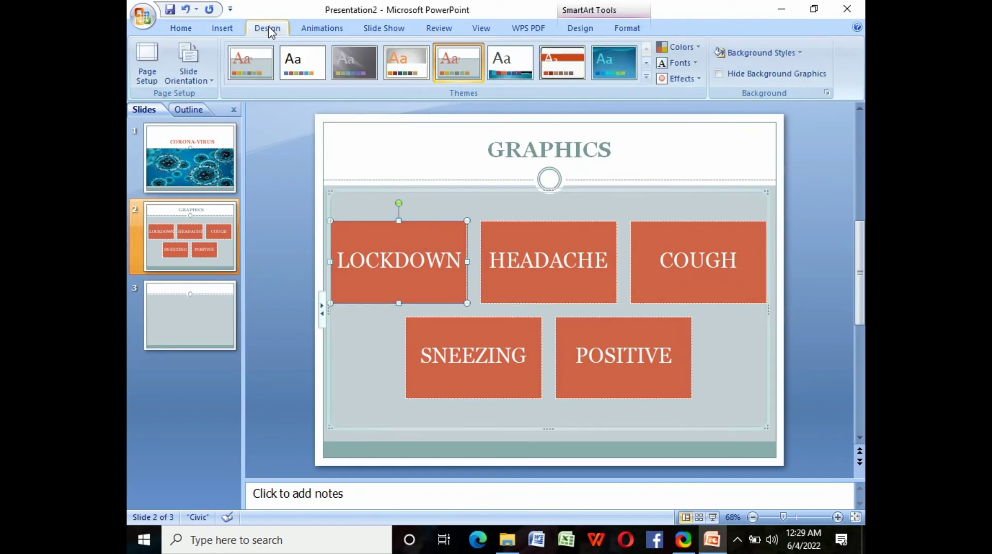
left_click(181, 28)
left_click(210, 310)
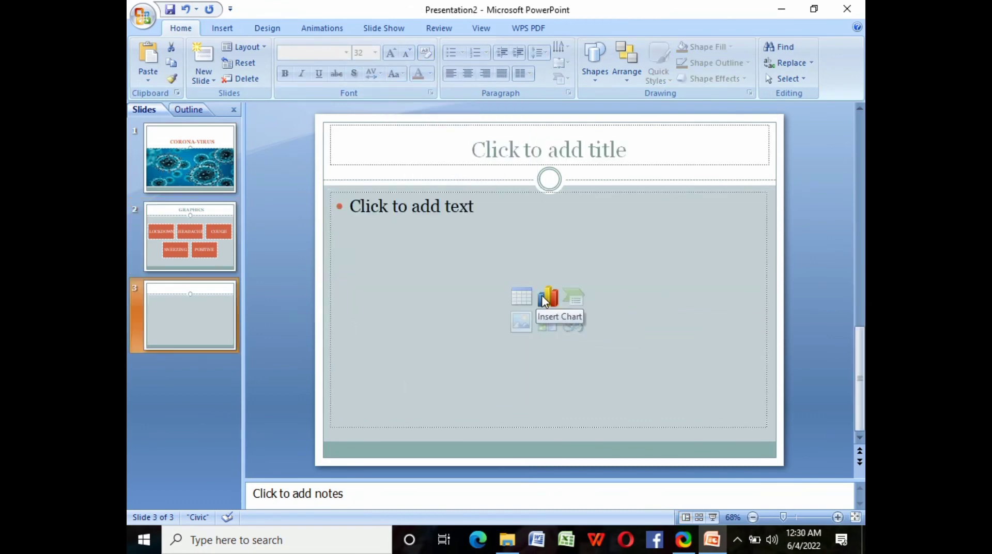
- Embed a Microsoft Graph Chart object with sample data on slide 3
left_click(547, 298)
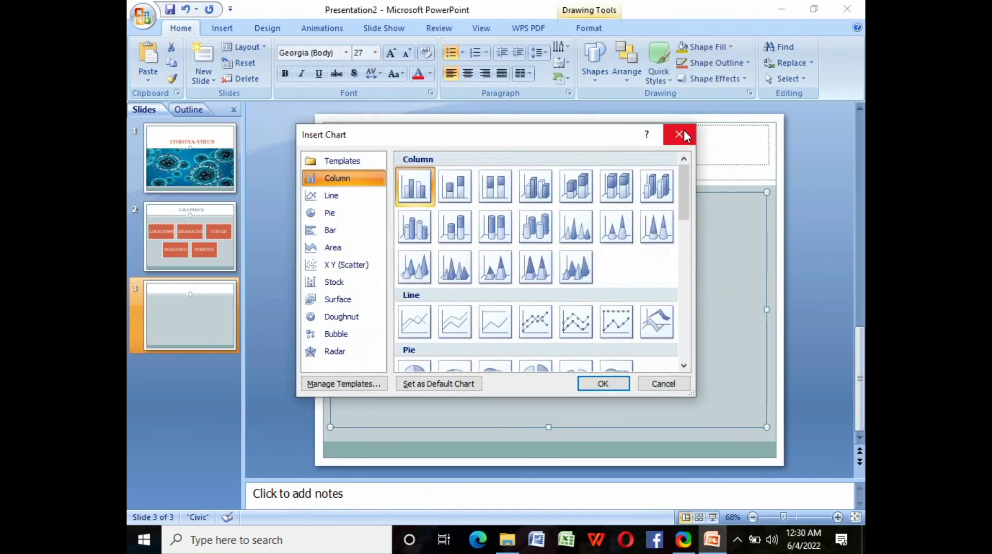
left_click(678, 134)
left_click(223, 30)
left_click(657, 56)
left_click(434, 248)
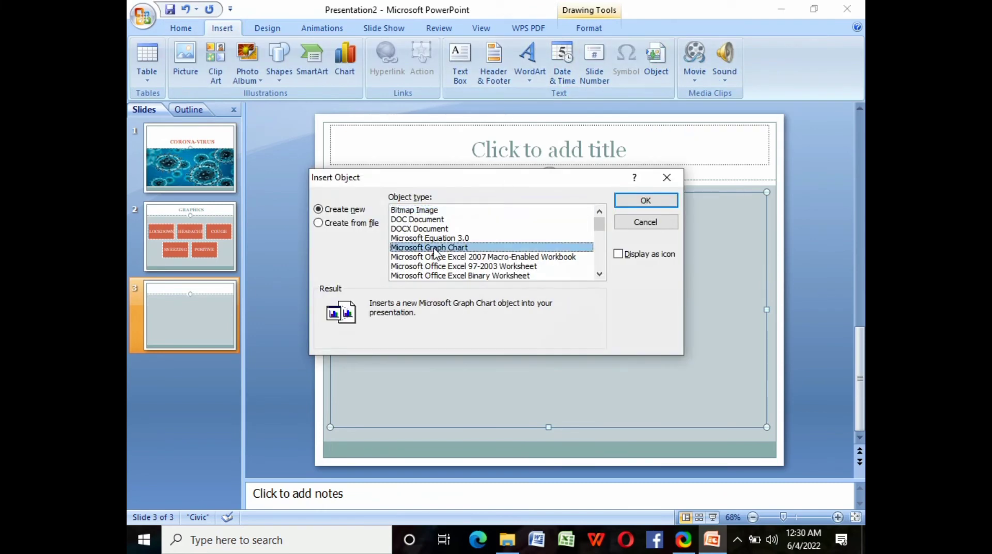
left_click(645, 200)
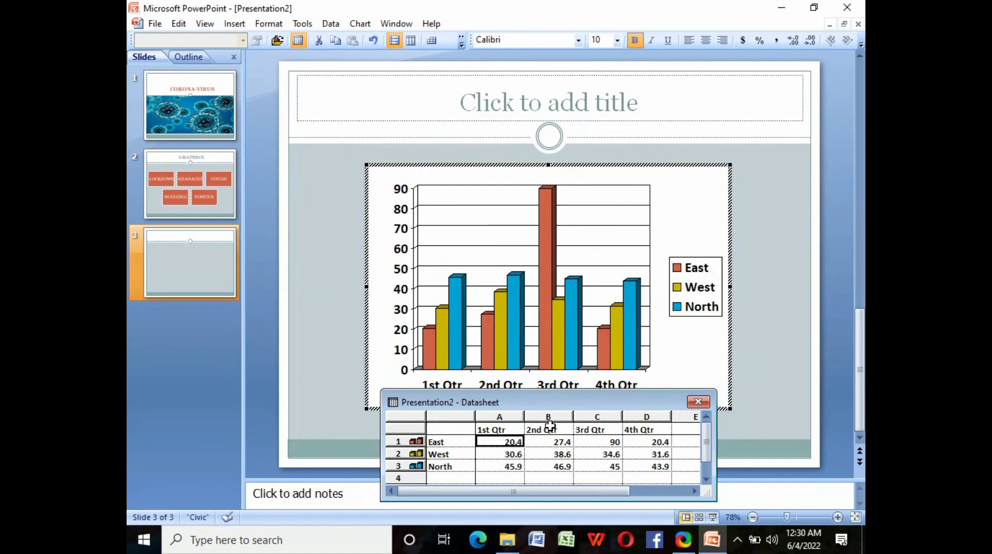
- Change the chart's East row to 45, 50, 100 and 45
type("25")
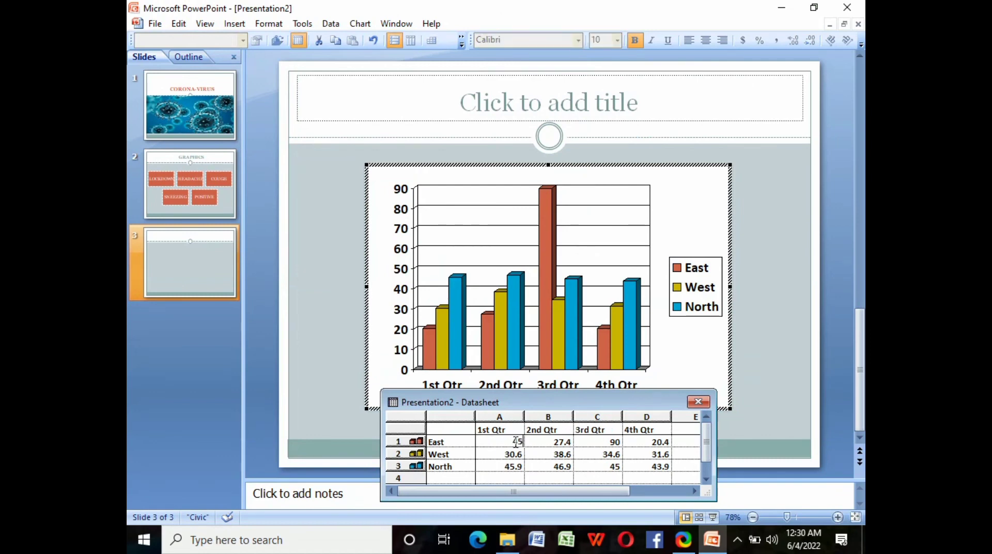
left_click(558, 441)
type("50")
left_click(617, 442)
key("BackSpace")
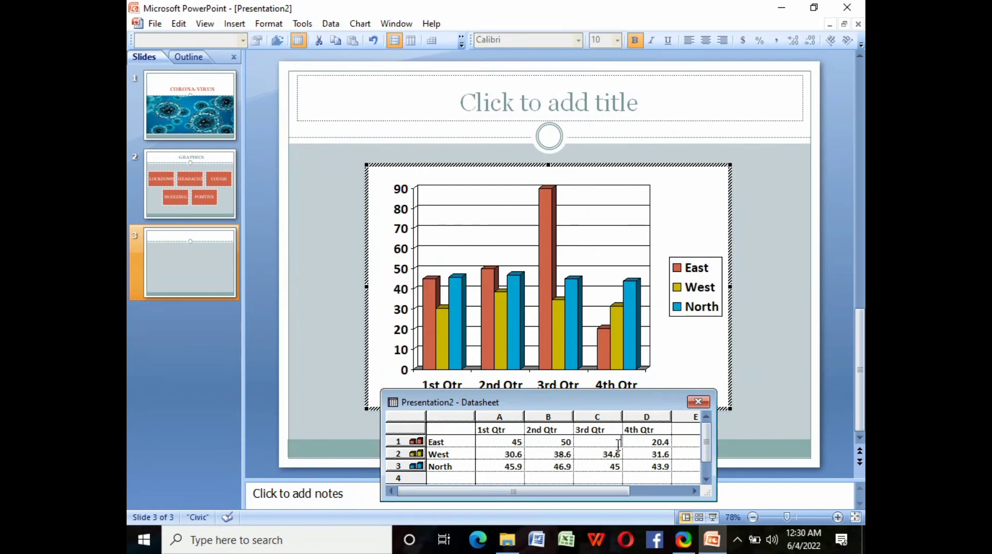
left_click(661, 441)
key("BackSpace")
type("45")
left_click(761, 366)
- Title the slide CHARTS in bold and add an empty fourth Title and Content slide
left_click(549, 148)
type("CHARTS")
double_click(511, 151)
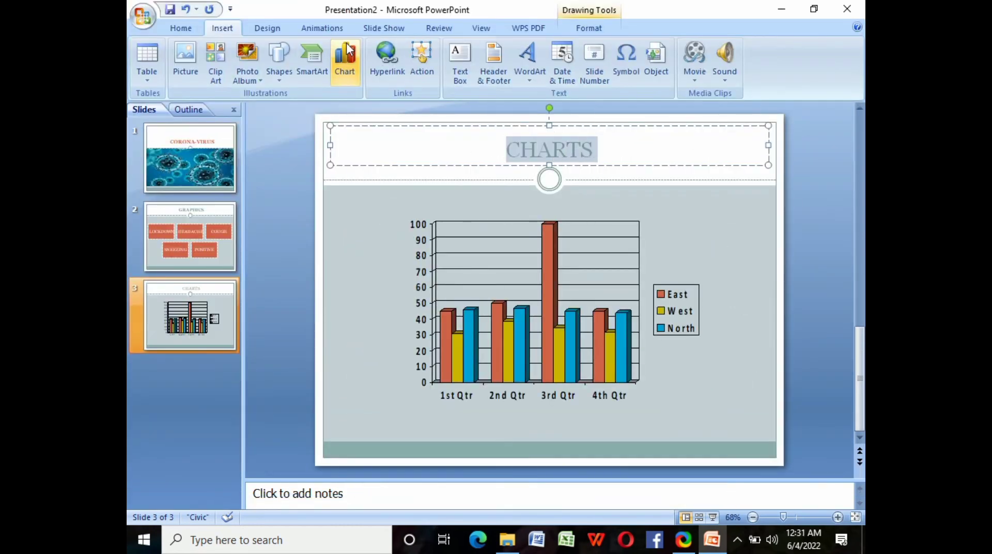
left_click(180, 28)
left_click(285, 74)
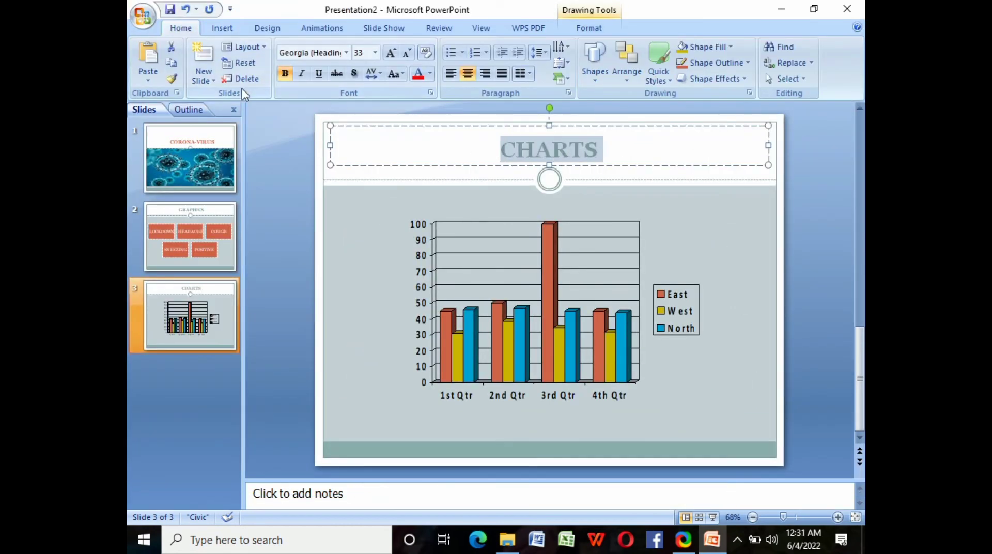
left_click(204, 78)
left_click(289, 133)
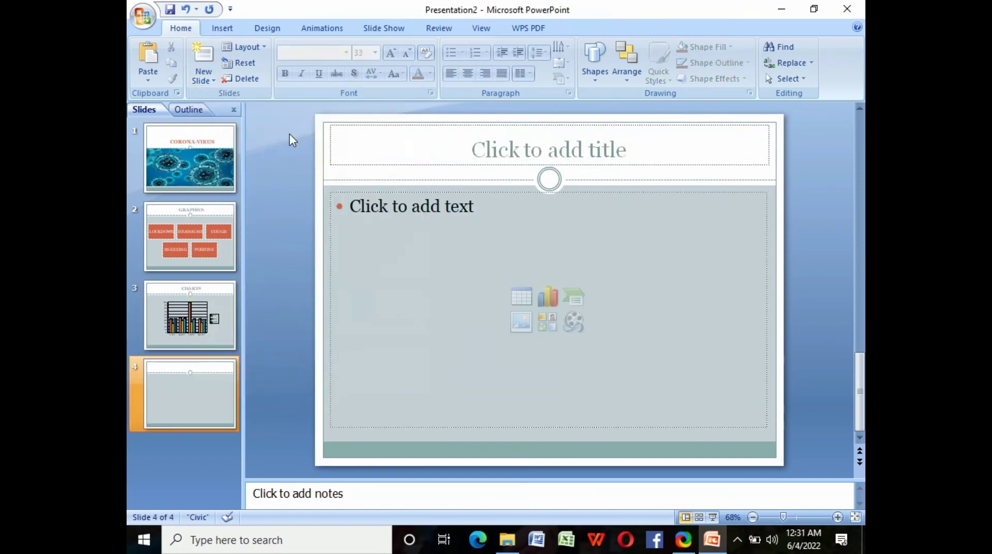
- Insert the movie DSC_0001 from file on slide 4, set to play automatically
left_click(231, 33)
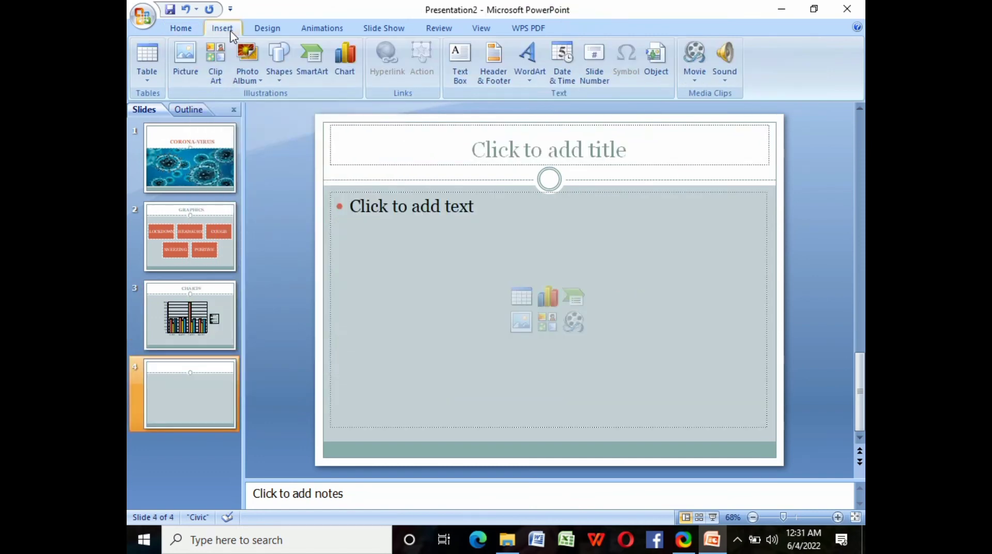
left_click(694, 79)
left_click(708, 95)
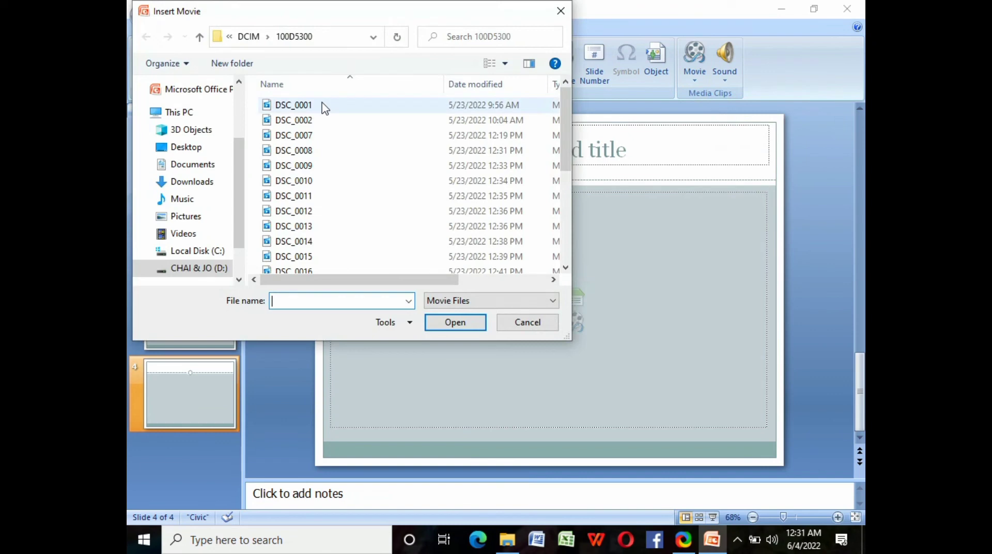
left_click(324, 106)
left_click(457, 323)
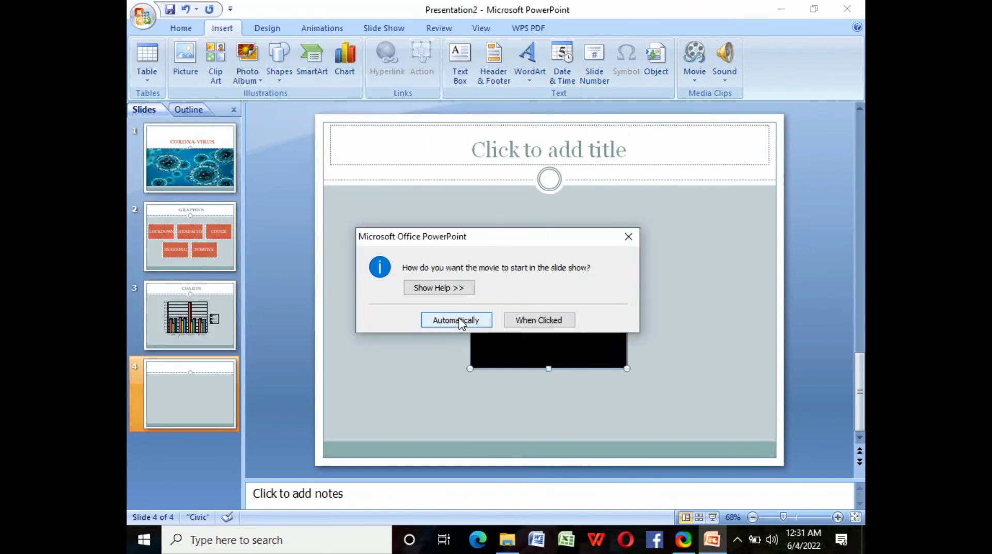
left_click(457, 320)
- Add the slide title 'VIDEO' and make it bold
left_click(629, 145)
type("VIDEO")
left_click_drag(513, 146, 585, 150)
left_click(285, 73)
left_click(436, 222)
- Enlarge the movie frame to 4.44 by 5.92 inches
left_click(471, 251)
left_click_drag(470, 251, 404, 201)
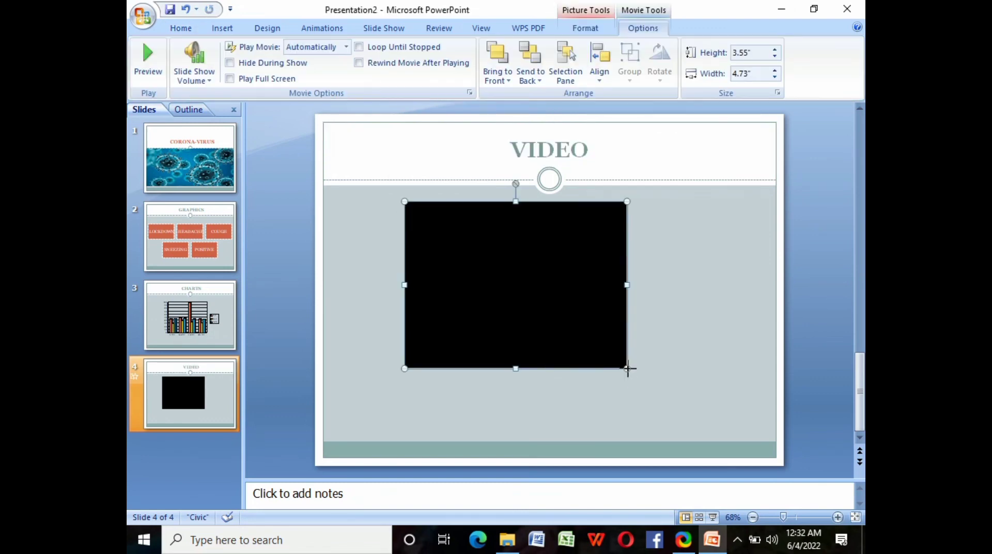
left_click_drag(627, 368, 683, 410)
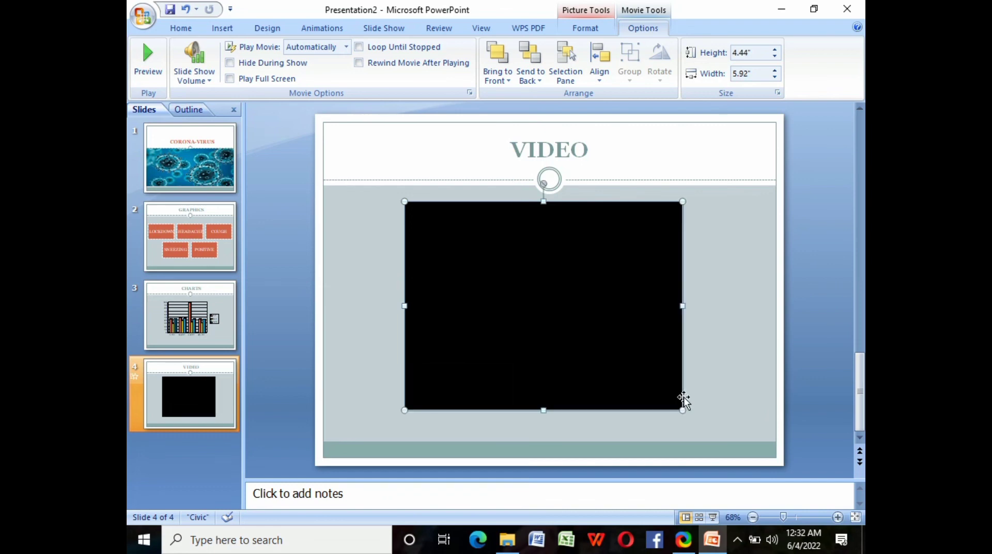
- Lower the speaker volume to 54, preview the movie, and begin Save As
left_click(776, 545)
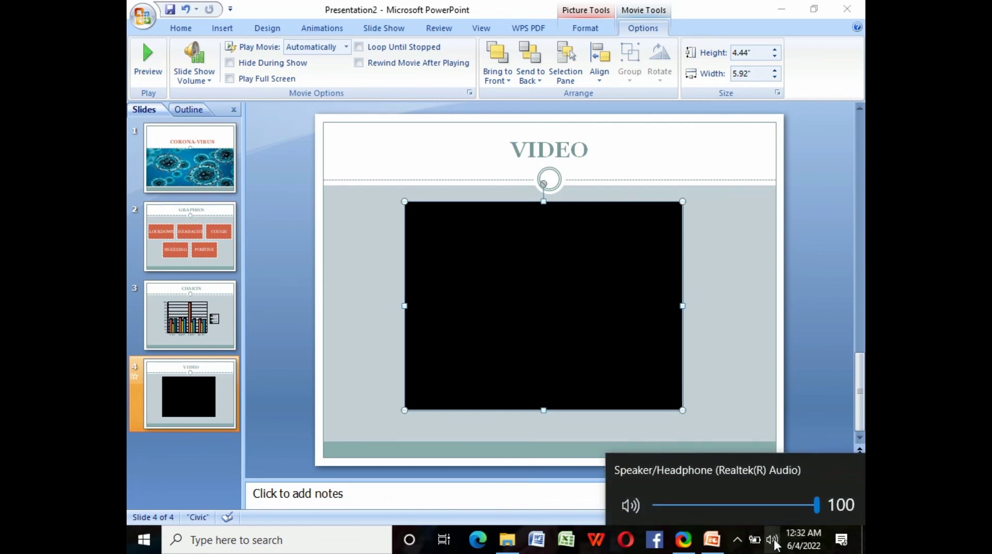
left_click(744, 502)
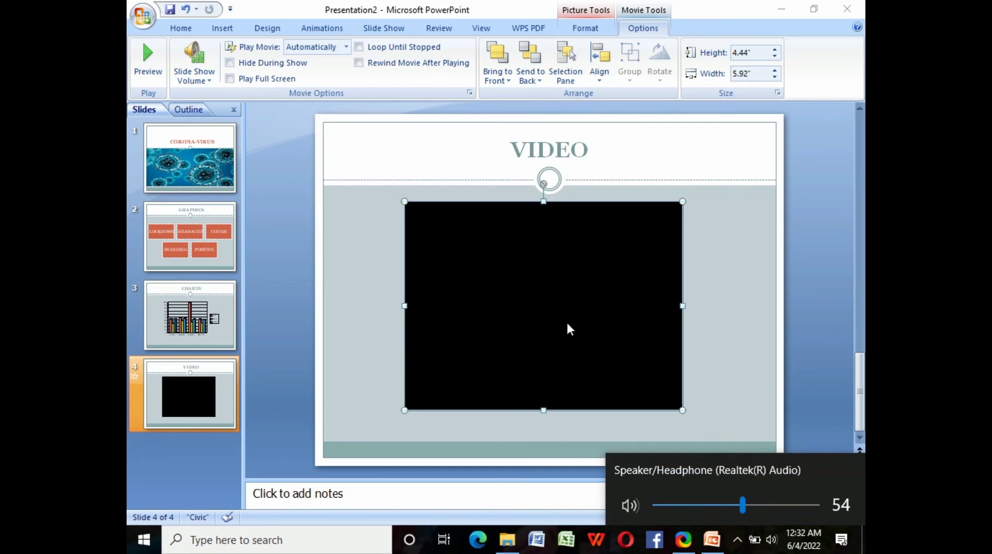
left_click(538, 322)
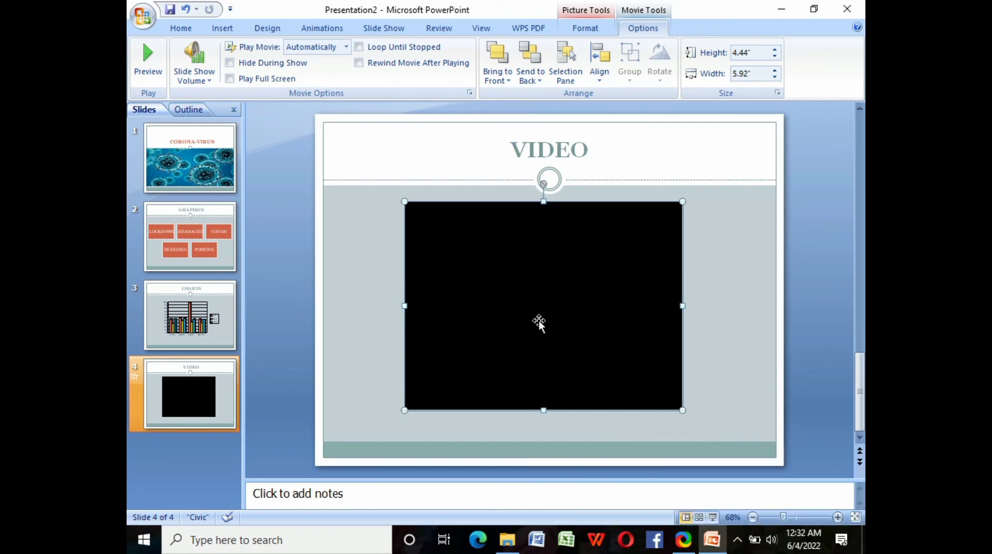
double_click(547, 317)
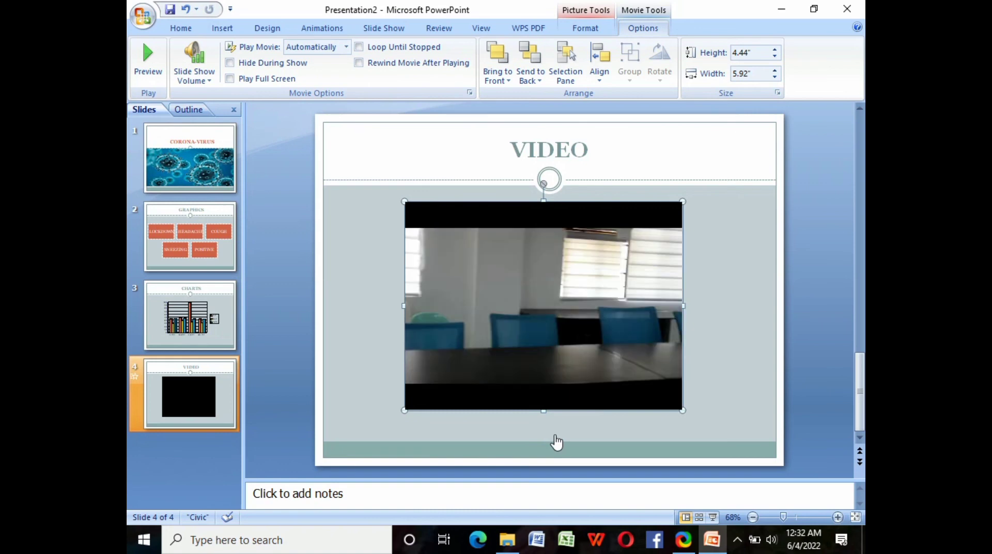
left_click(553, 434)
left_click(142, 16)
left_click(170, 177)
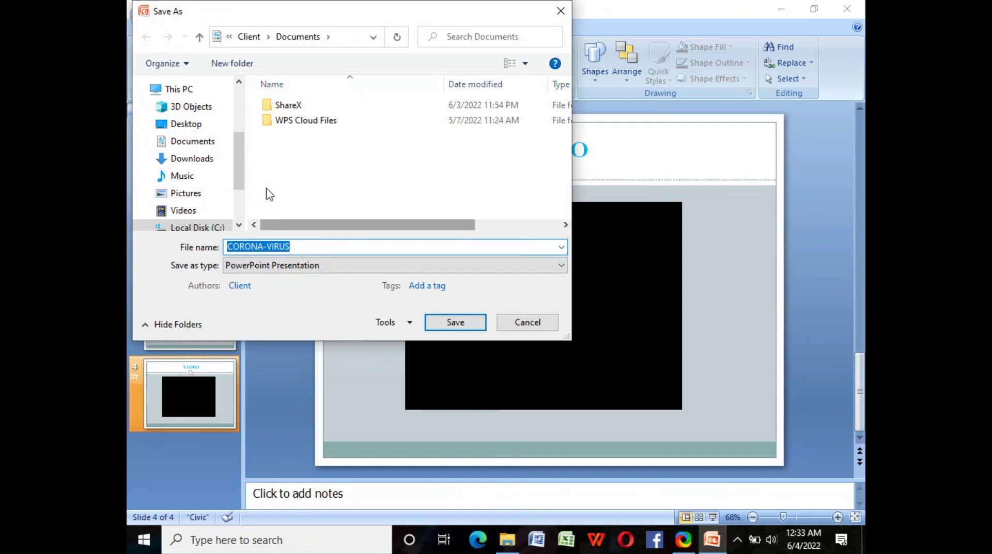
- Choose Documents as the save location for CORONA-VIRUS
left_click(194, 149)
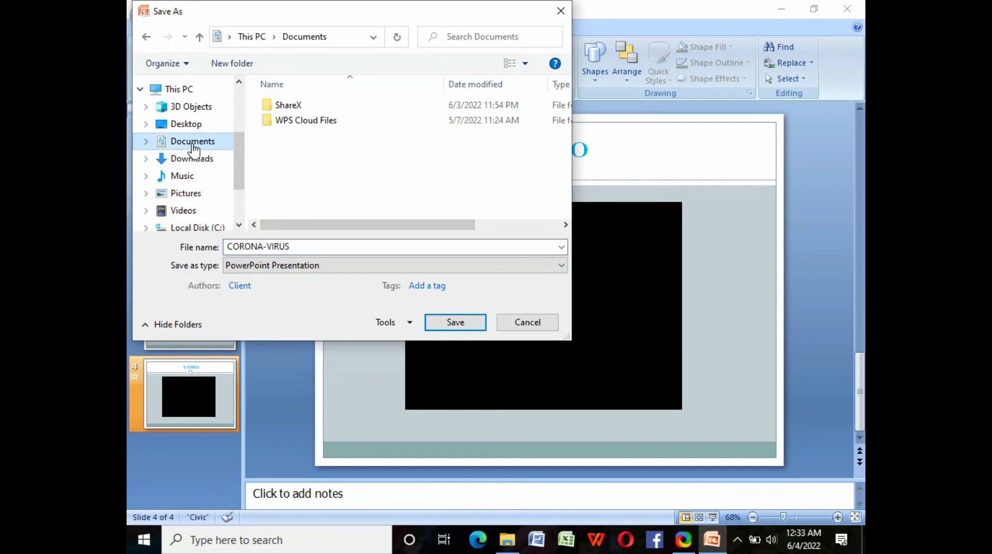